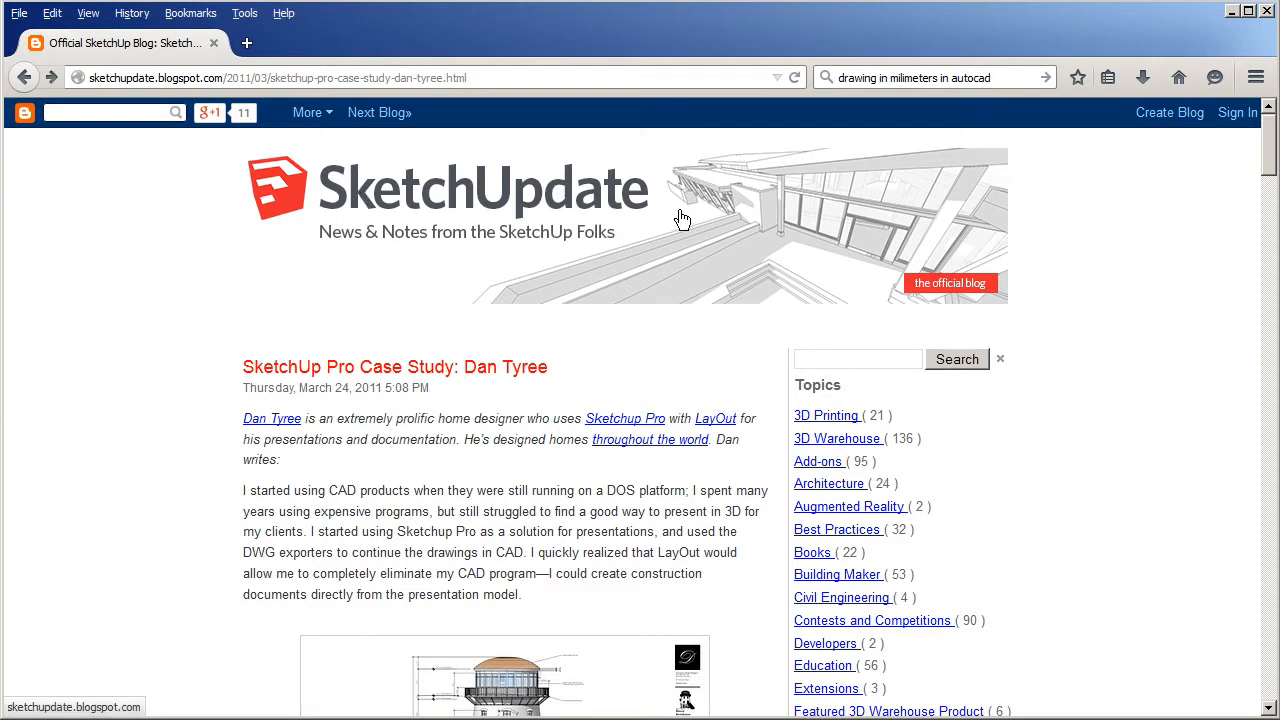
- Read the SketchUp Pro case study, examine its LayOut elevations, floor plans and presentation sheets, and close the article
scroll(600, 300, "down", 5)
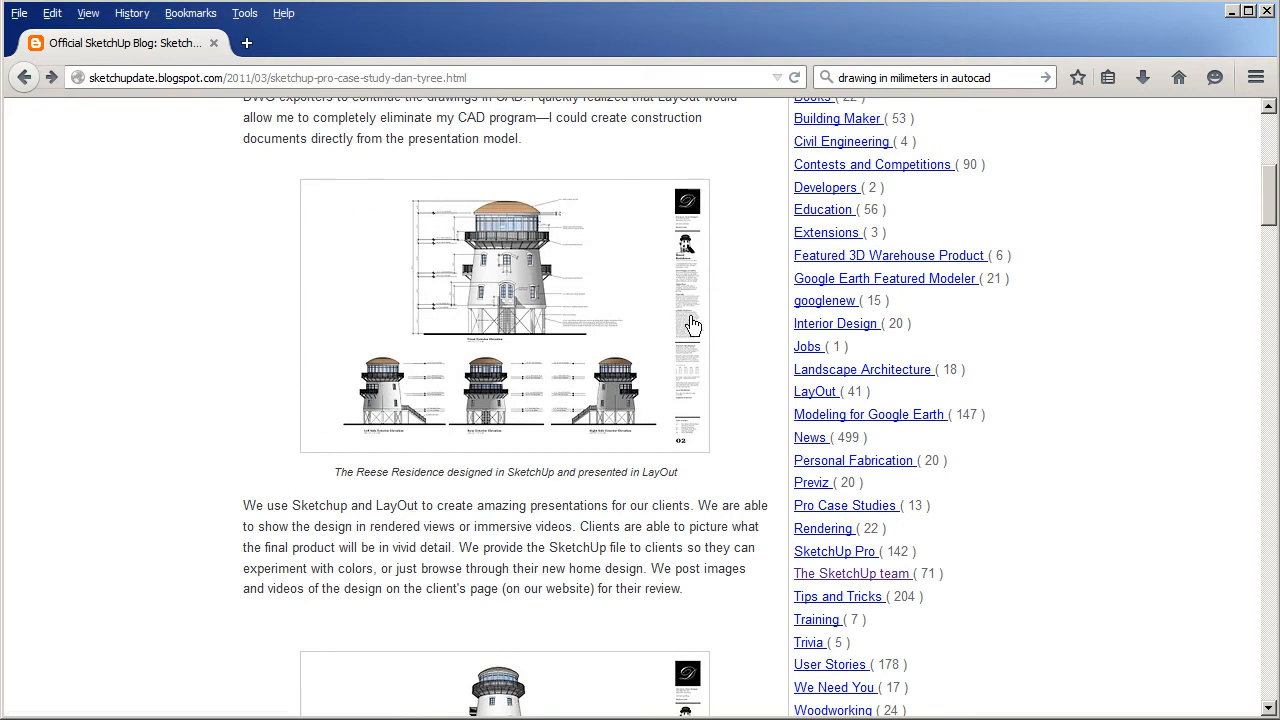
scroll(584, 312, "down", 1)
scroll(584, 312, "down", 2)
scroll(530, 220, "up", 2)
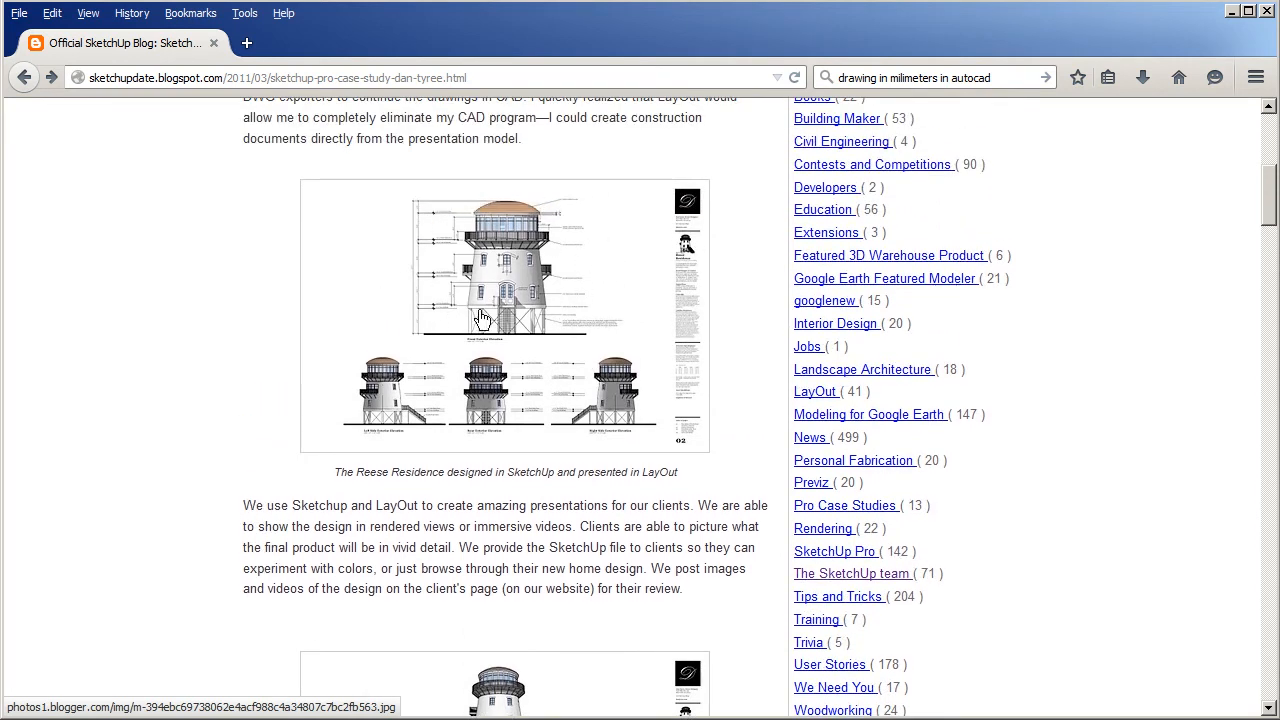
scroll(510, 365, "down", 2)
scroll(485, 345, "down", 3)
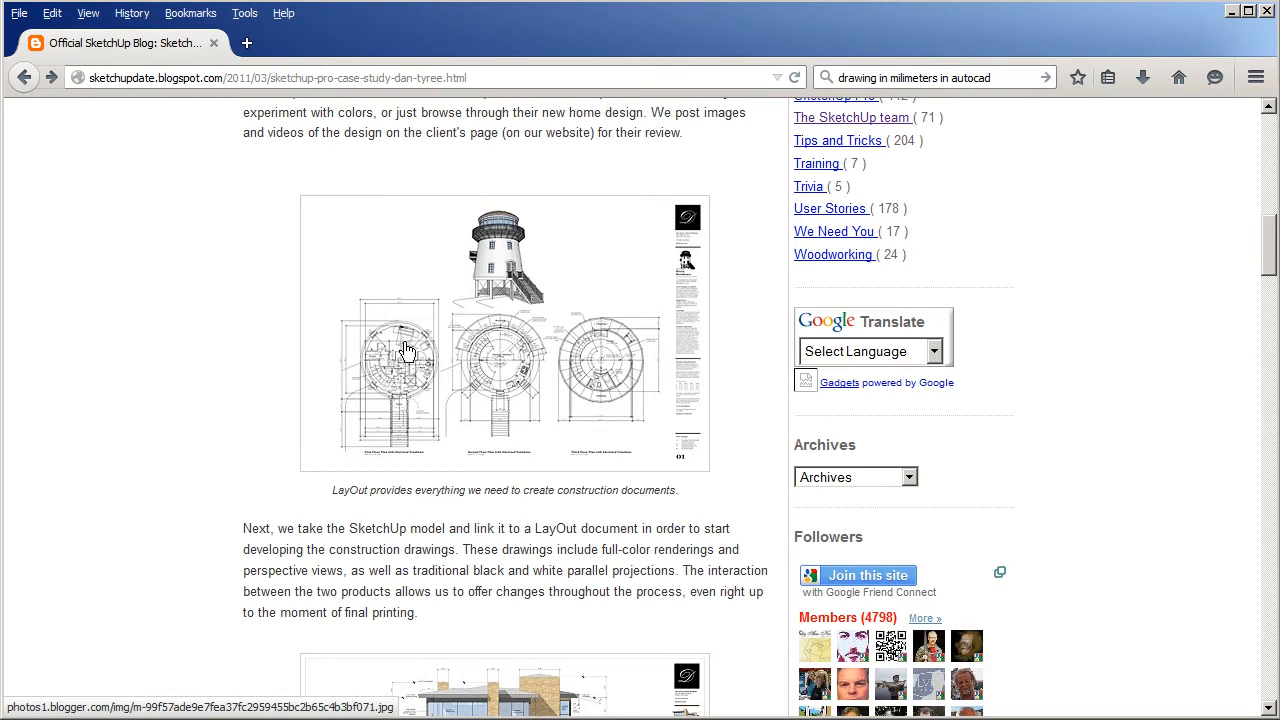
scroll(408, 350, "up", 2)
scroll(484, 466, "down", 2)
scroll(484, 266, "down", 4)
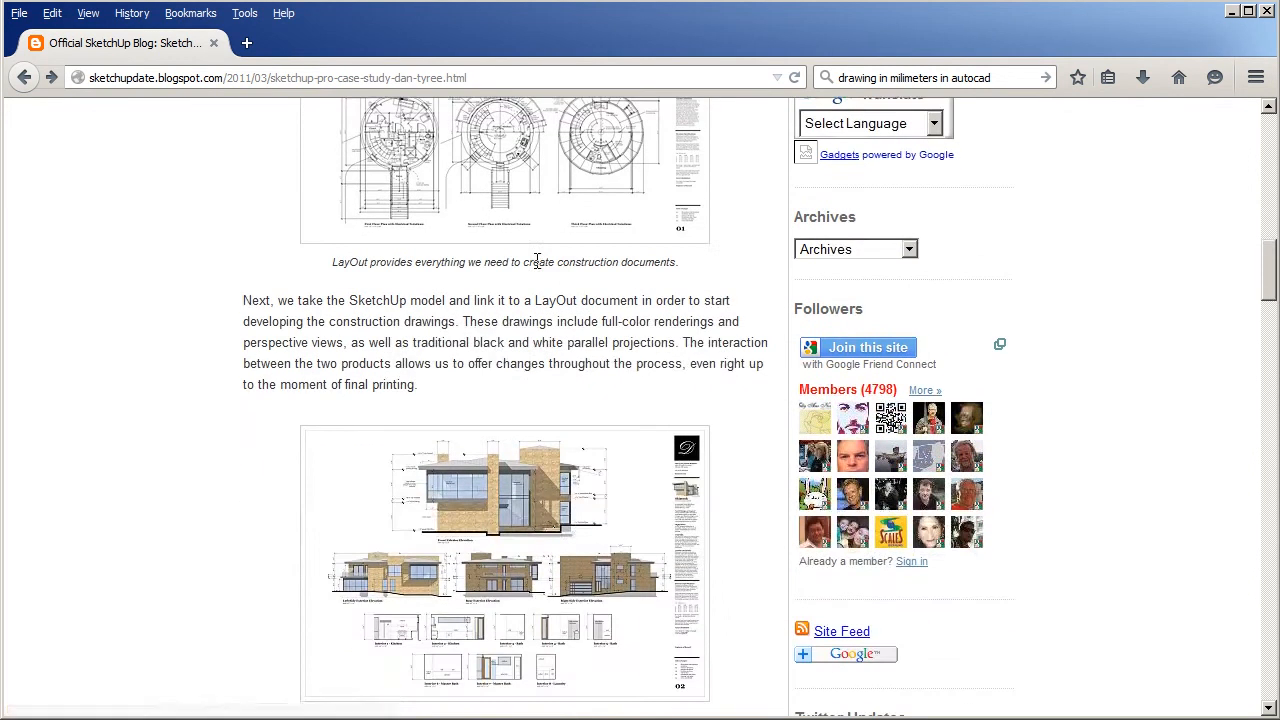
scroll(500, 300, "down", 4)
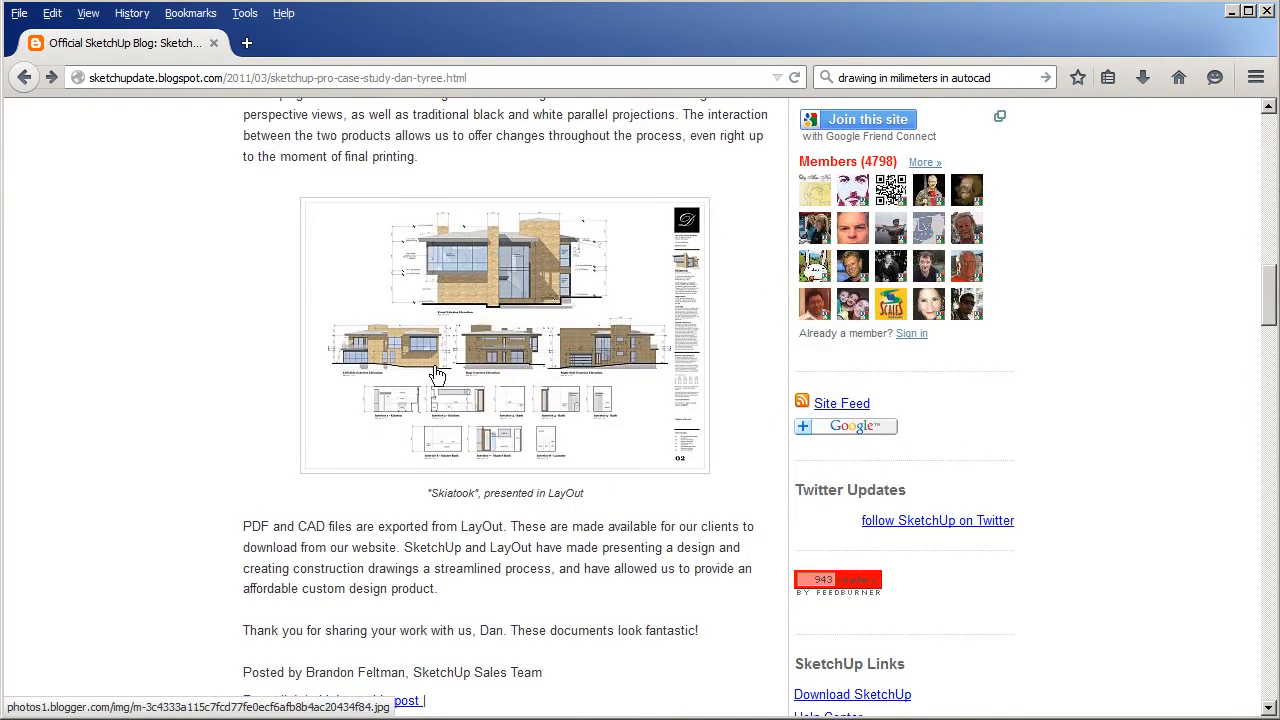
scroll(470, 375, "down", 5)
scroll(486, 363, "up", 9)
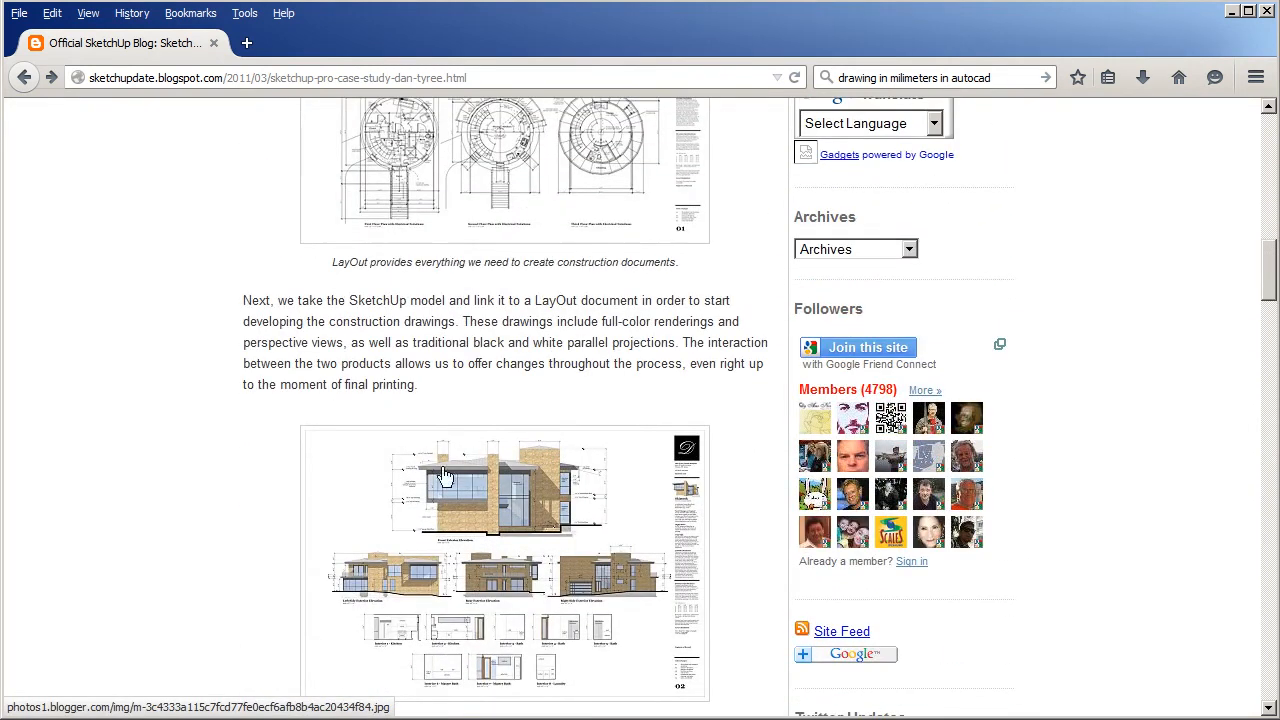
left_click(214, 43)
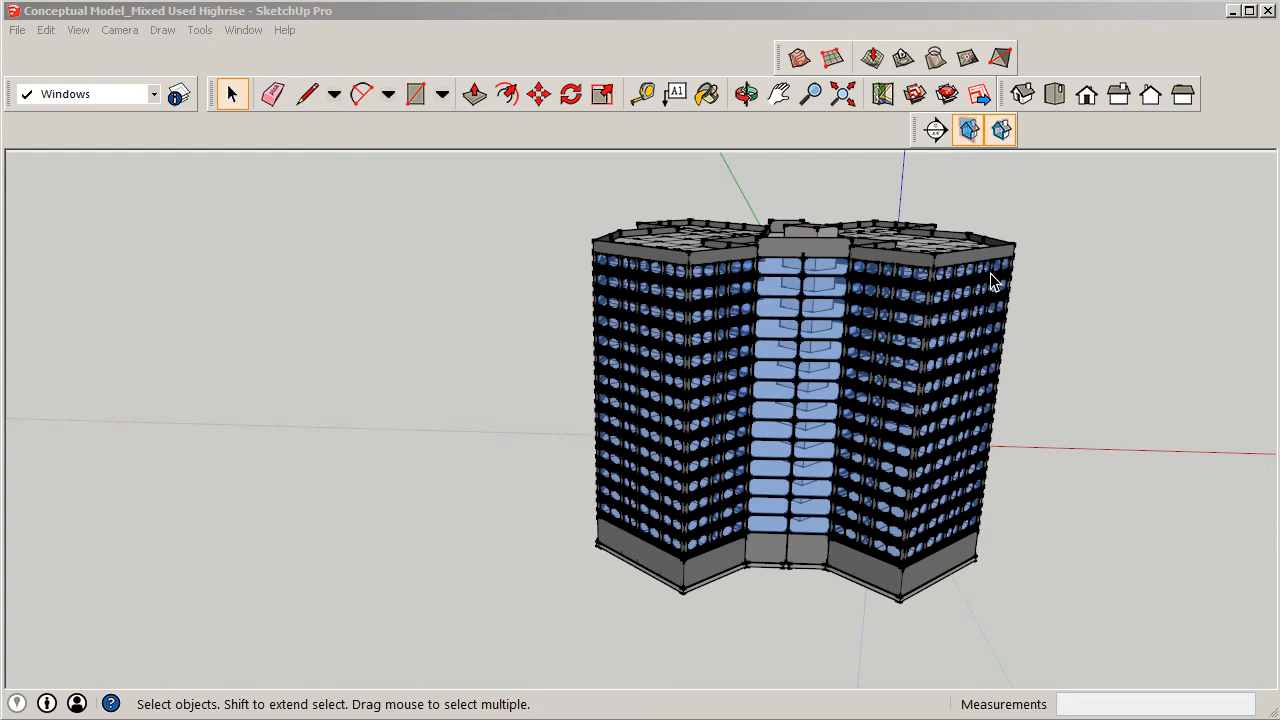
- Hide the window facade component that encloses the highrise in the SketchUp model
middle_click_drag(690, 295, 592, 345)
scroll(632, 320, "up", 4)
left_click(632, 320)
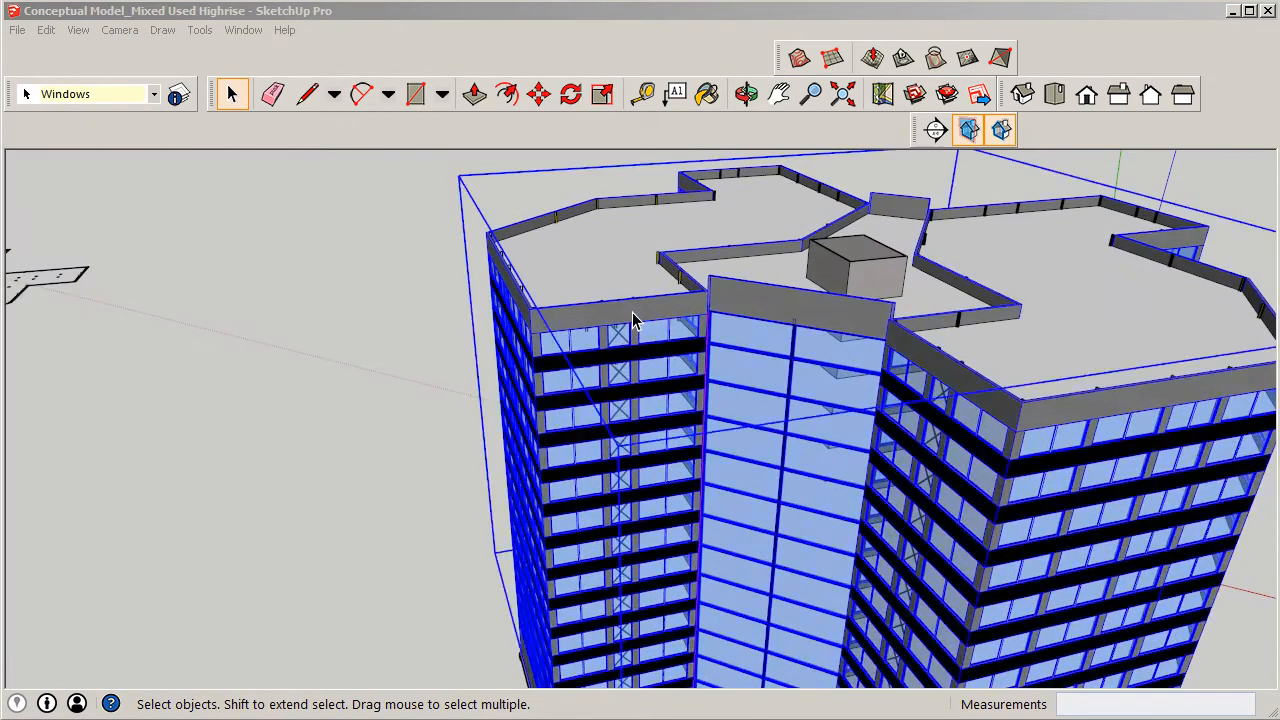
right_click(612, 322)
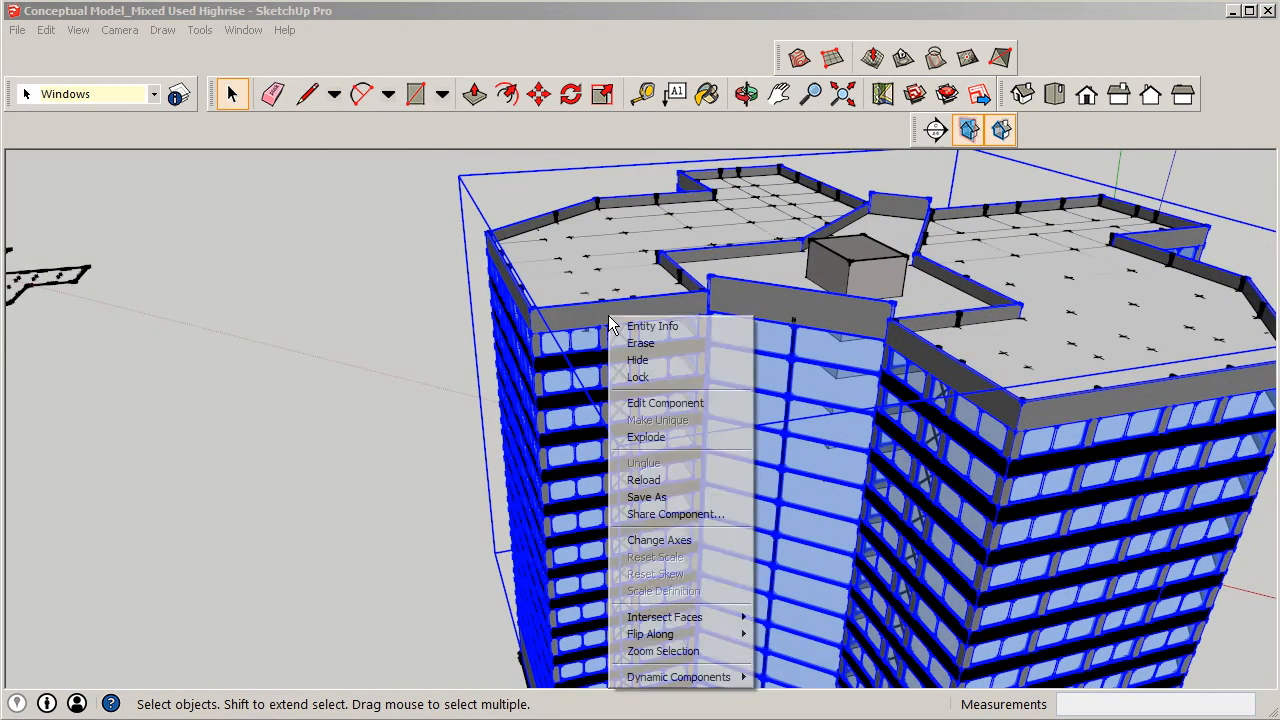
left_click(638, 362)
- Examine the highrise's structural frame, including its columns, beams, cross bracing and floor levels, from several angles
key("o")
scroll(603, 274, "down", 3)
middle_click_drag(657, 322, 621, 258)
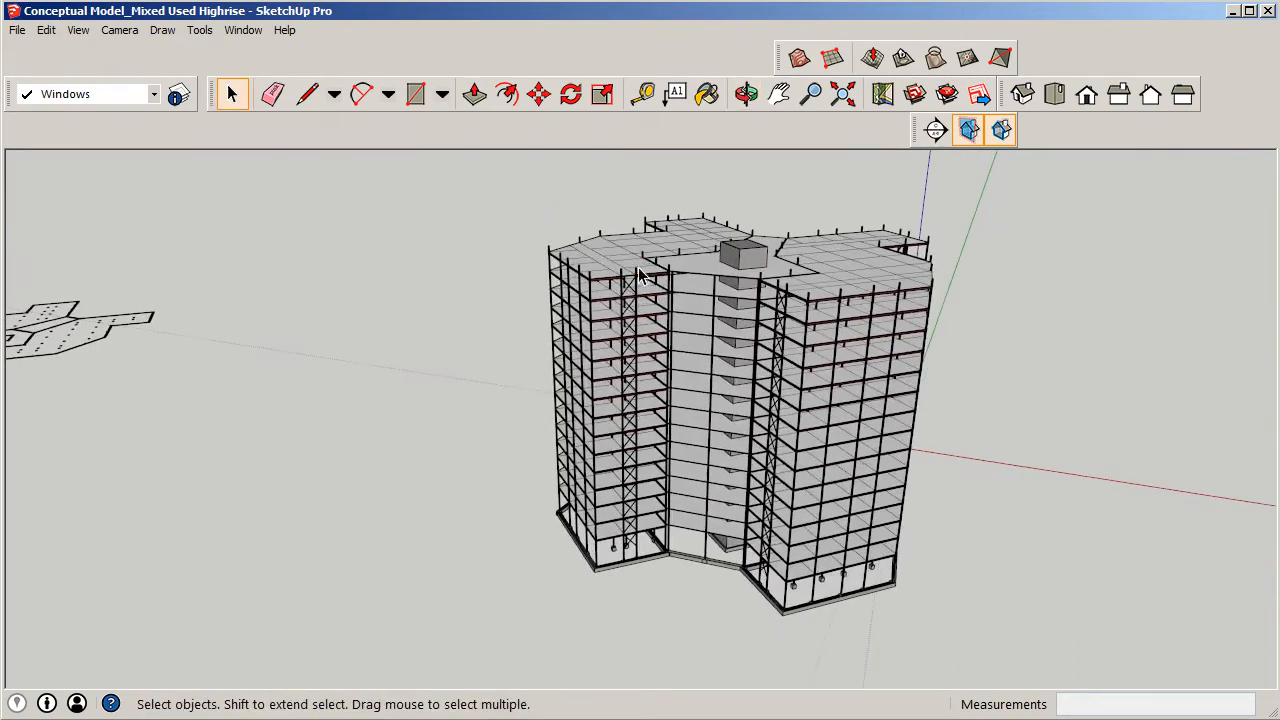
scroll(621, 258, "up", 2)
scroll(578, 297, "up", 4)
middle_click_drag(615, 362, 628, 284)
middle_click_drag(635, 336, 643, 403)
scroll(637, 360, "down", 1)
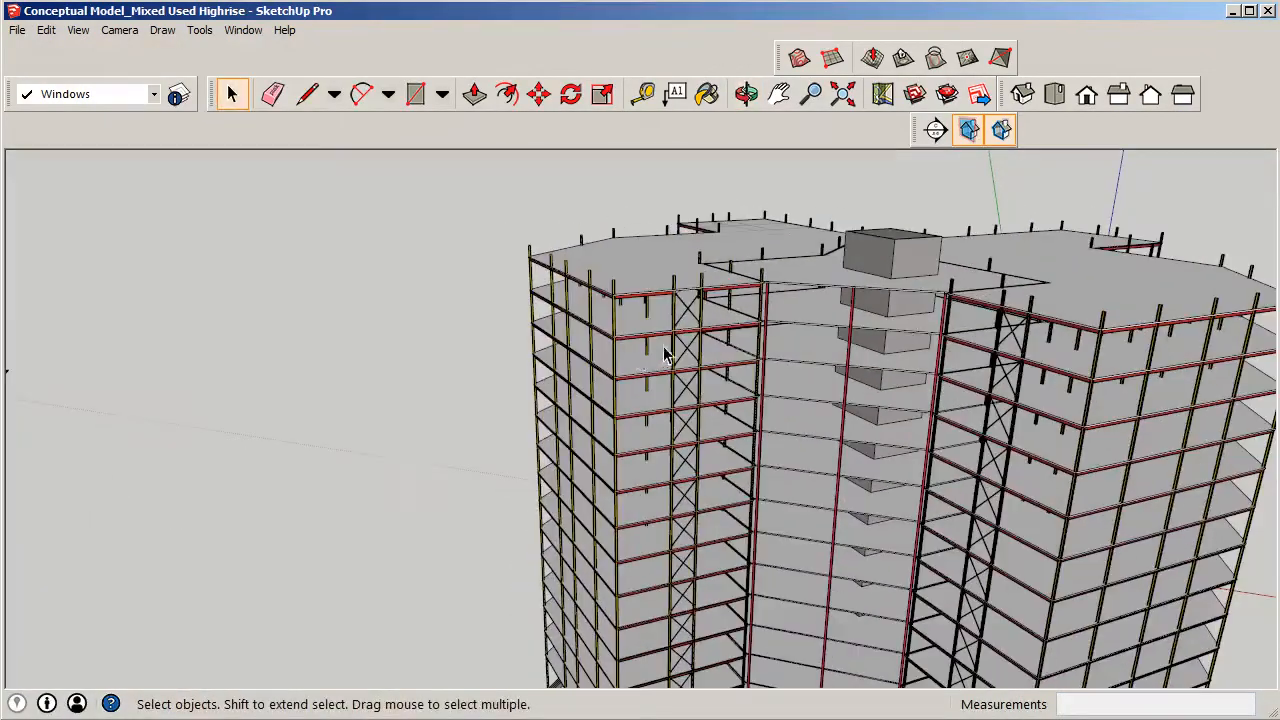
scroll(684, 320, "down", 1)
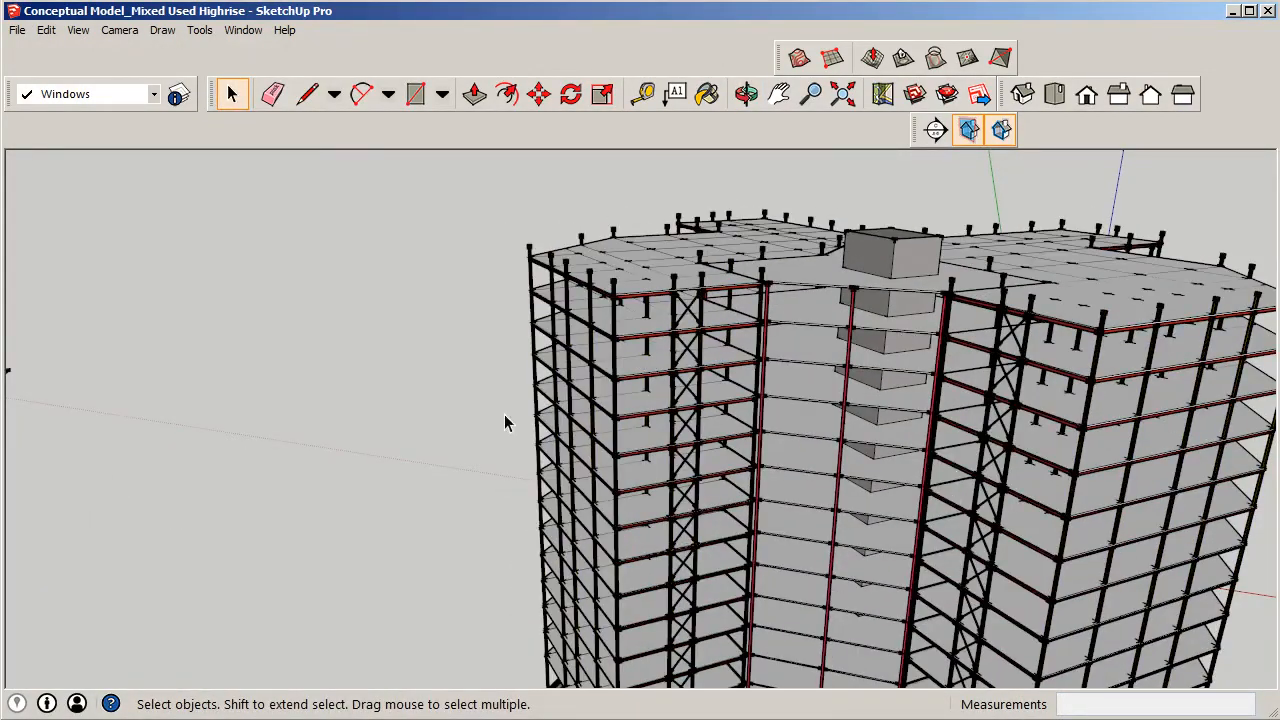
scroll(685, 340, "down", 3)
middle_click_drag(684, 343, 737, 380)
- Give the structural floor plates component the instance name "Floor Plates" in its entity information and clear the selection
left_click(687, 346)
left_click(608, 350)
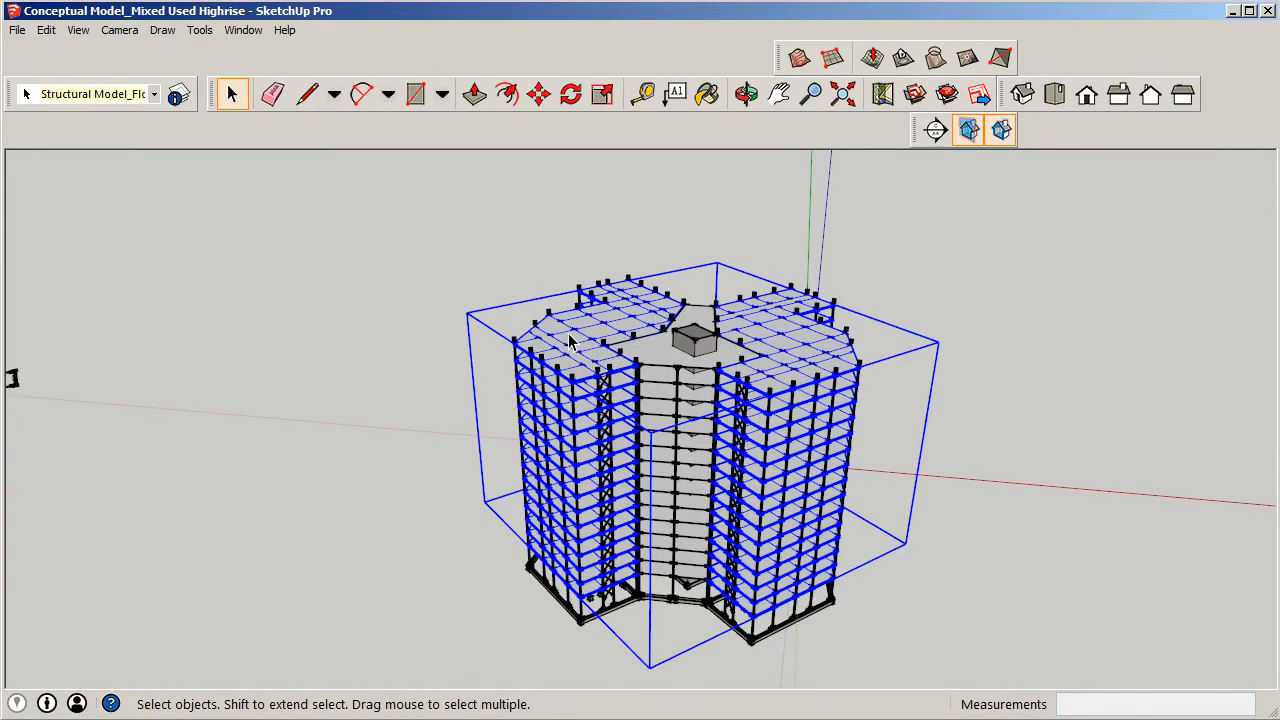
middle_click_drag(835, 380, 815, 396)
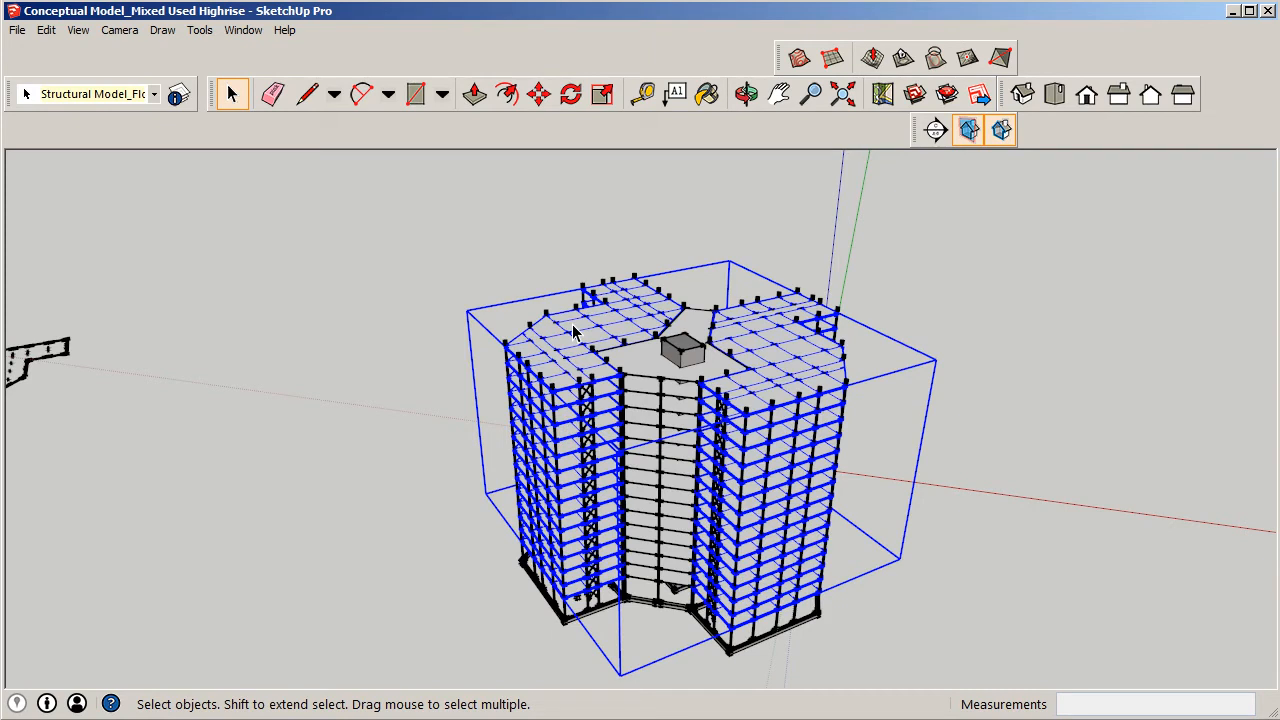
right_click(574, 333)
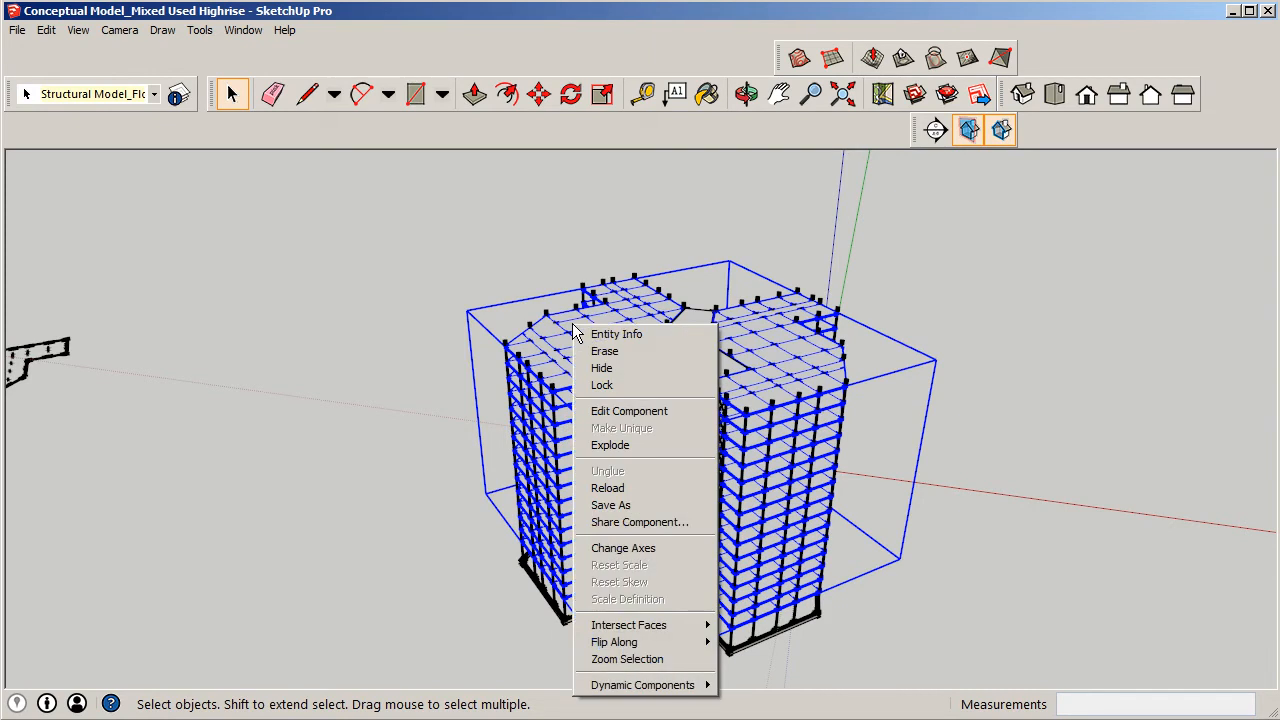
left_click(605, 334)
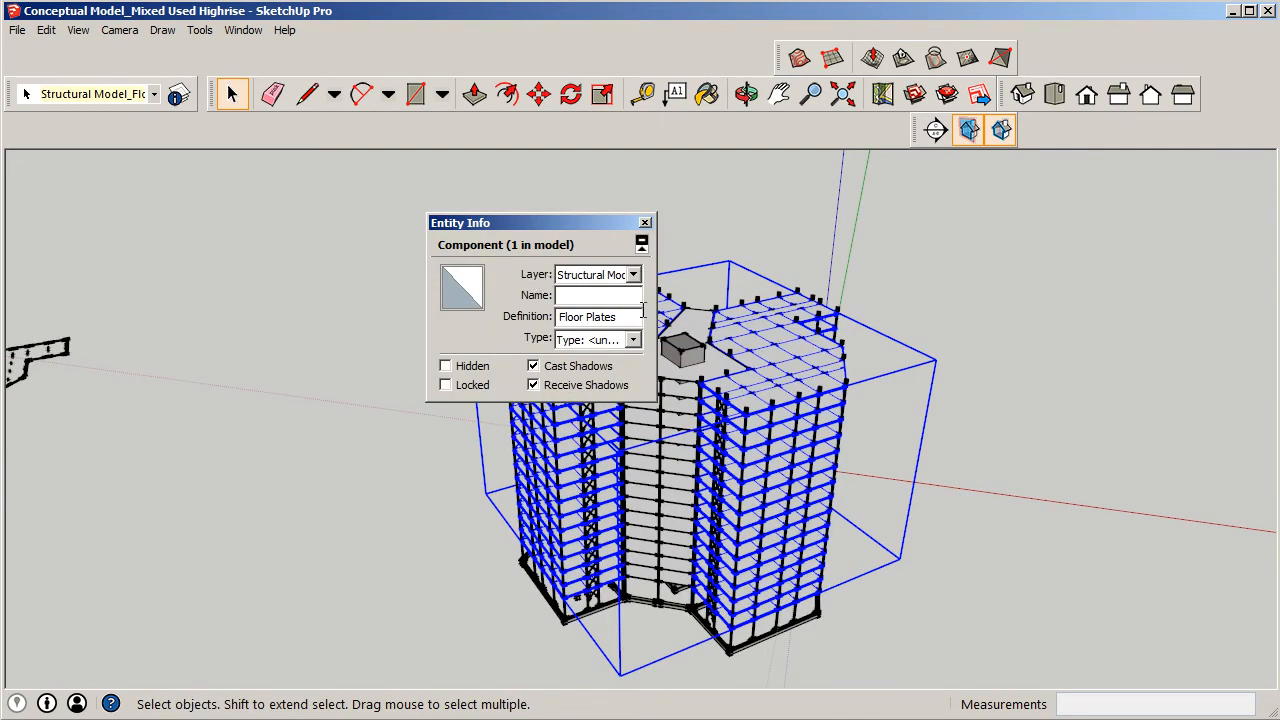
left_click(588, 298)
left_click_drag(552, 224, 305, 216)
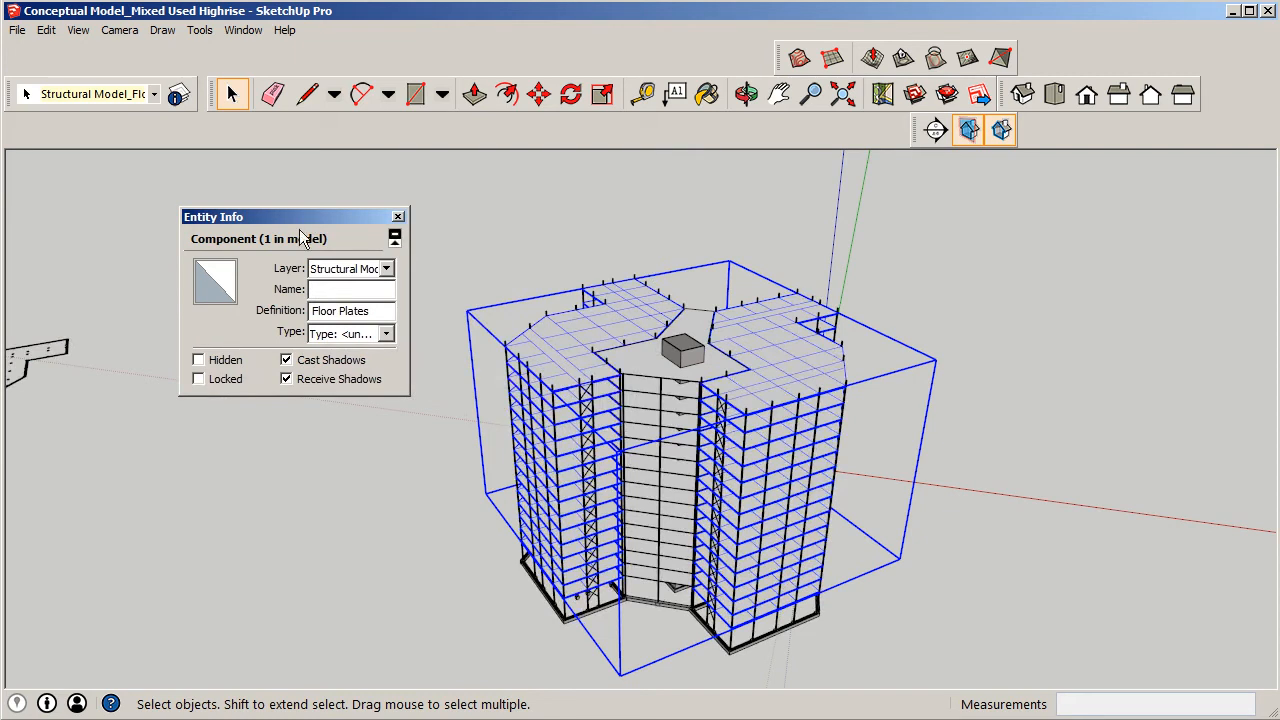
left_click(342, 291)
type("Floor Plates")
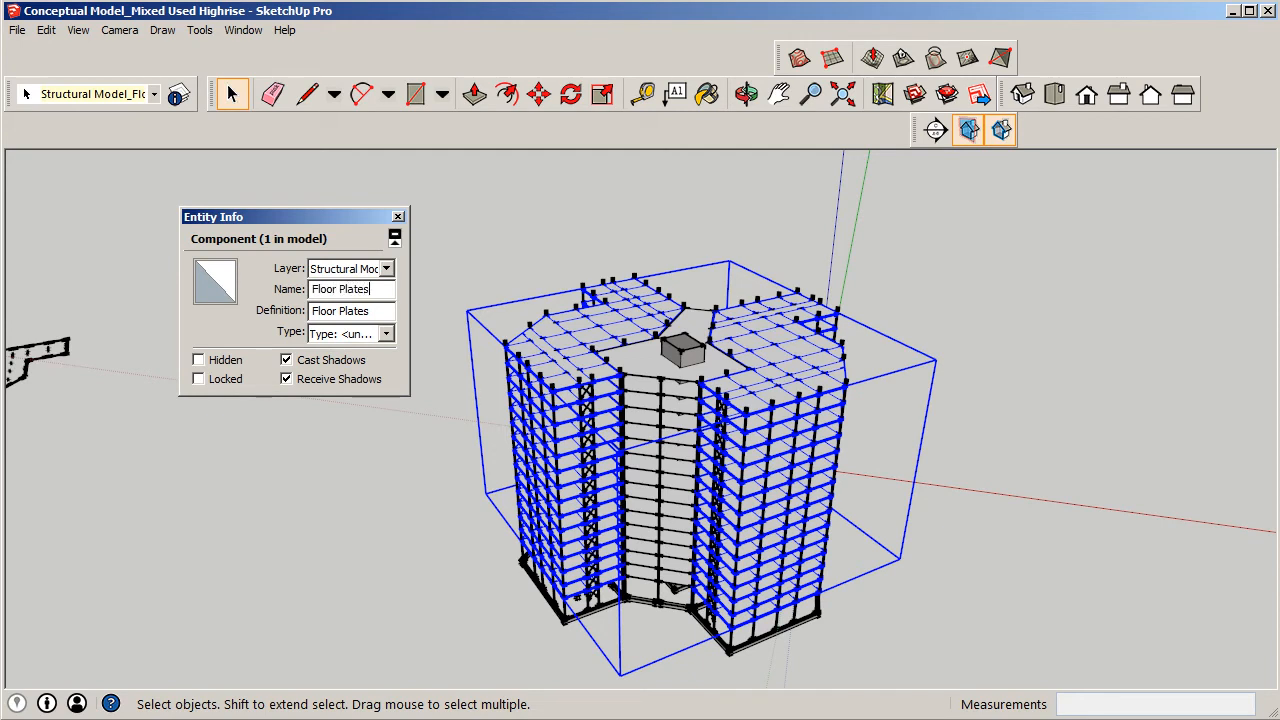
left_click(398, 216)
left_click(437, 217)
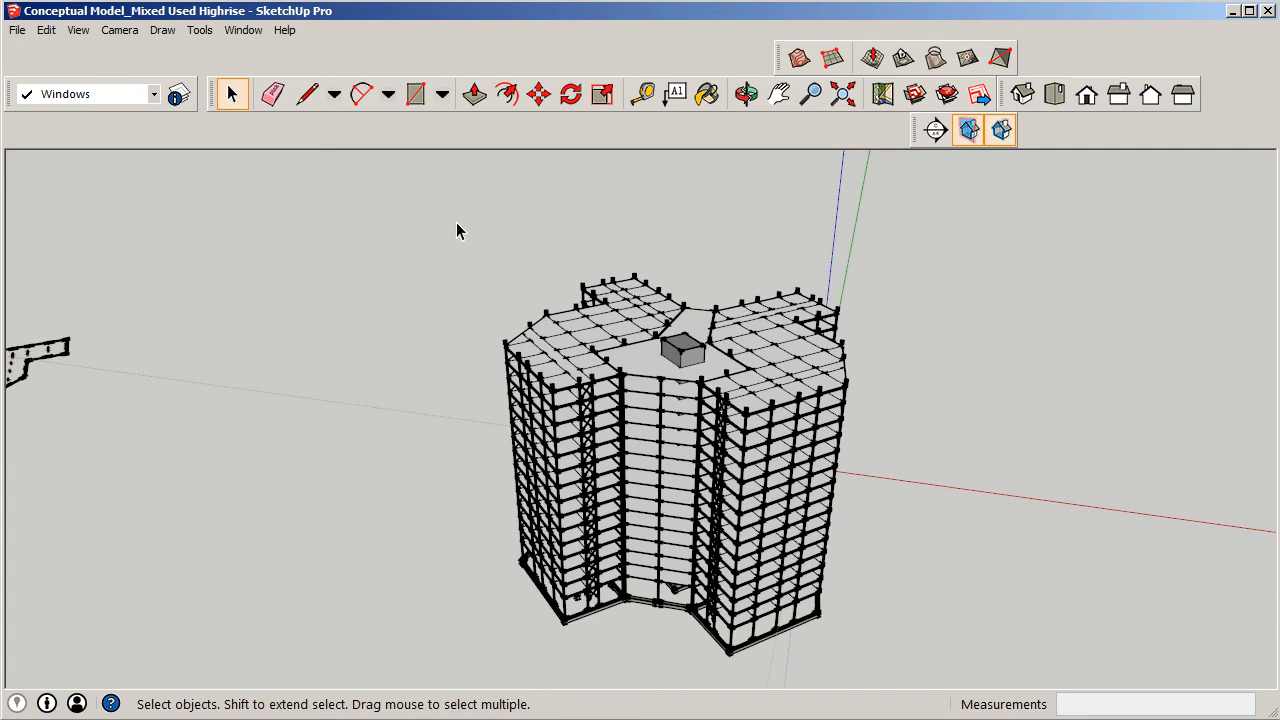
- Unhide all hidden objects in the model to restore the building's facade
left_click(17, 30)
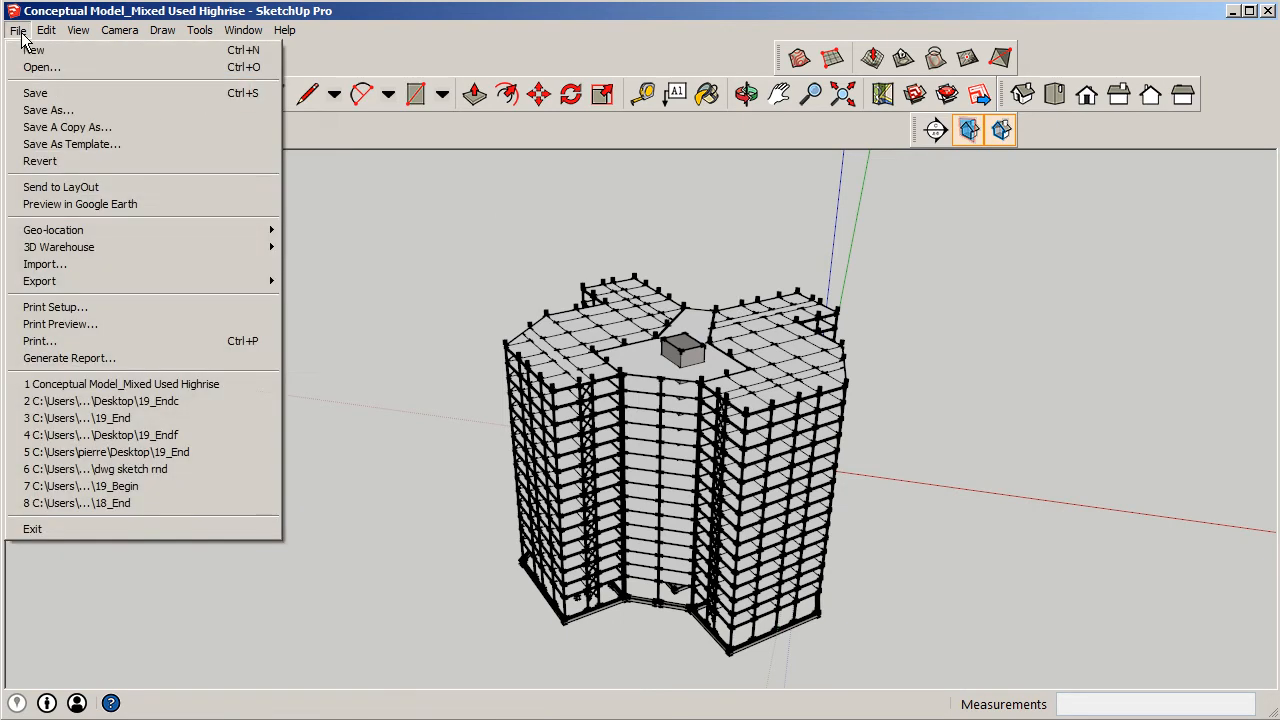
left_click(47, 30)
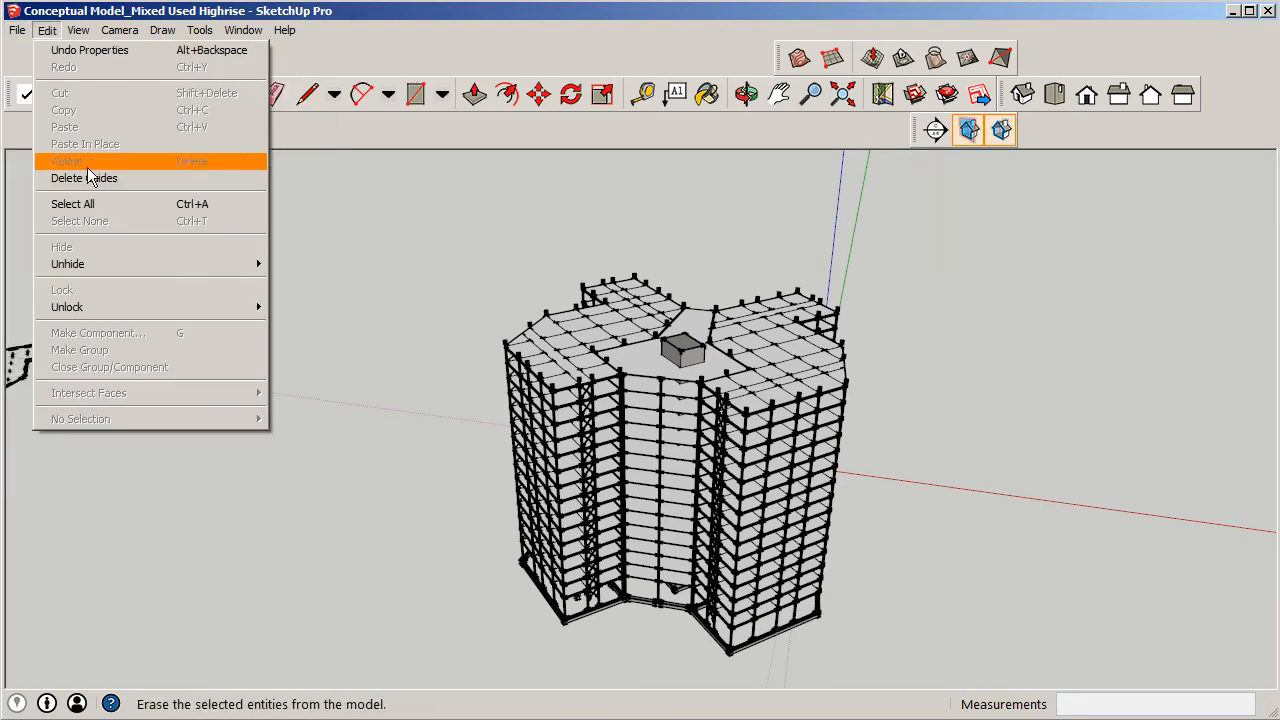
mouse_move(187, 264)
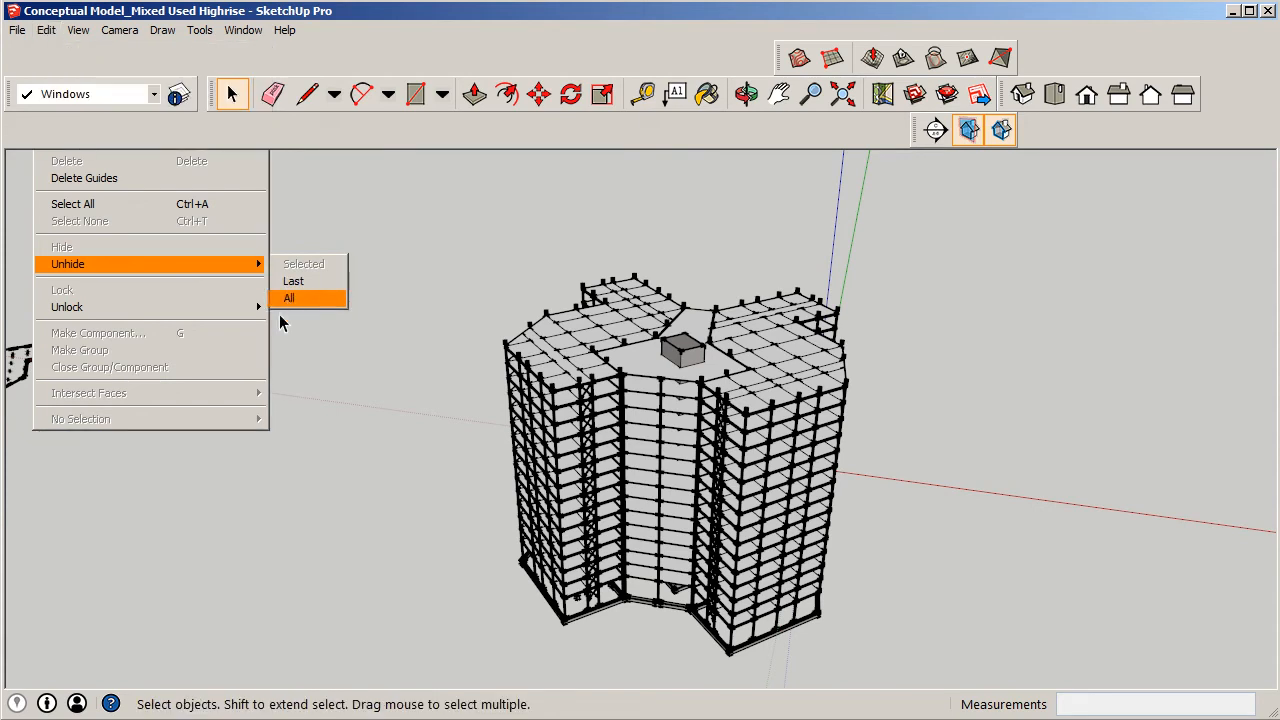
left_click(302, 297)
- Inspect the complete highrise together with the row of separate floor plans laid out beside it
middle_click_drag(812, 388, 840, 452)
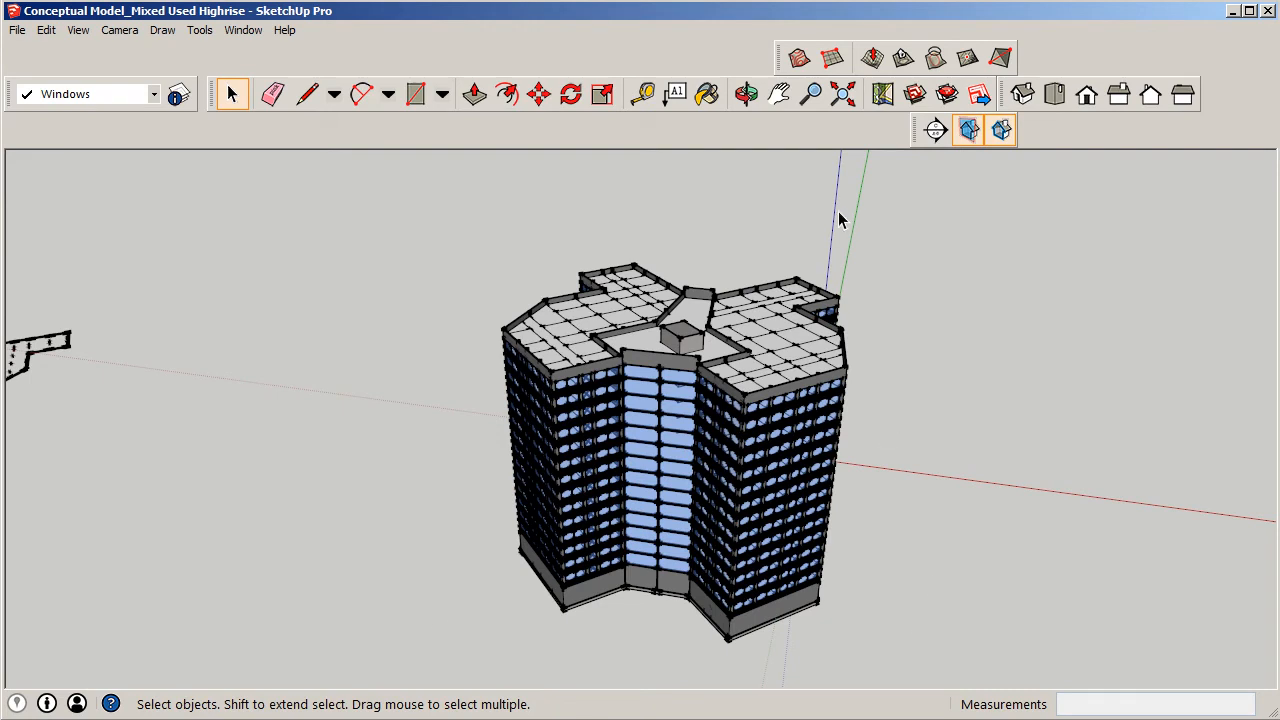
scroll(870, 365, "down", 8)
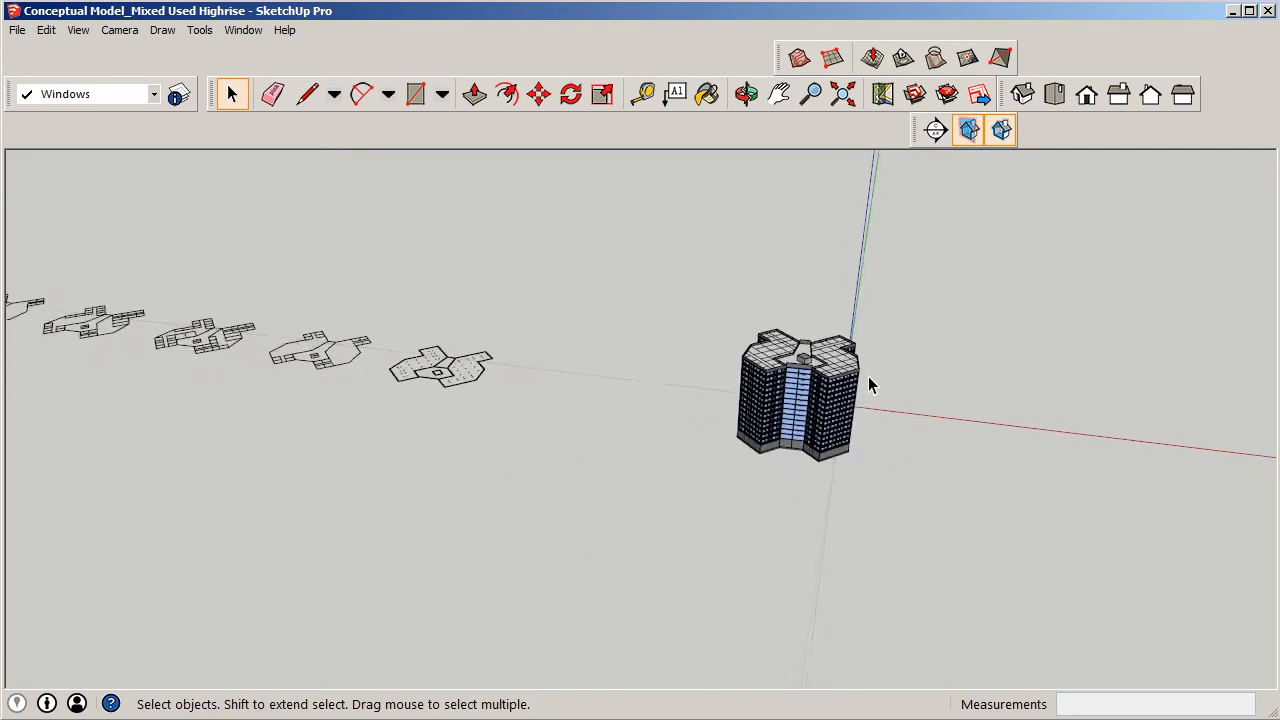
middle_click_drag(869, 378, 766, 331)
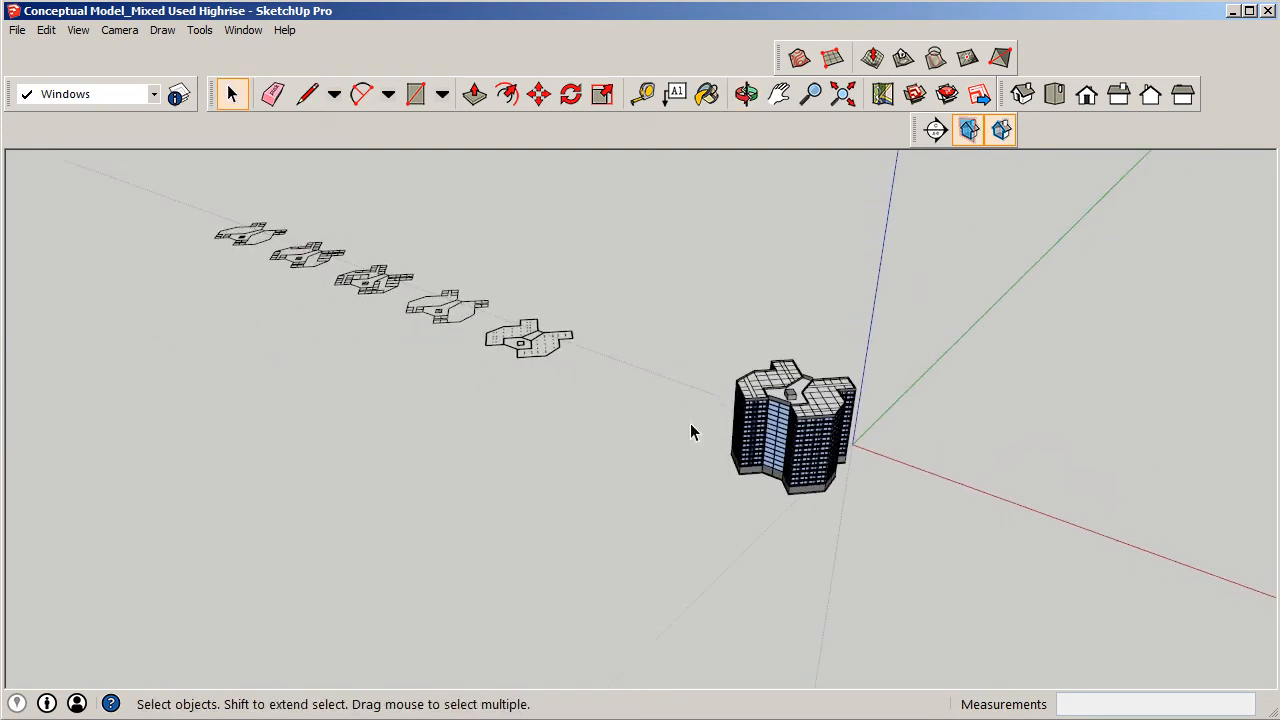
middle_click_drag(878, 484, 924, 560)
scroll(758, 418, "down", 1)
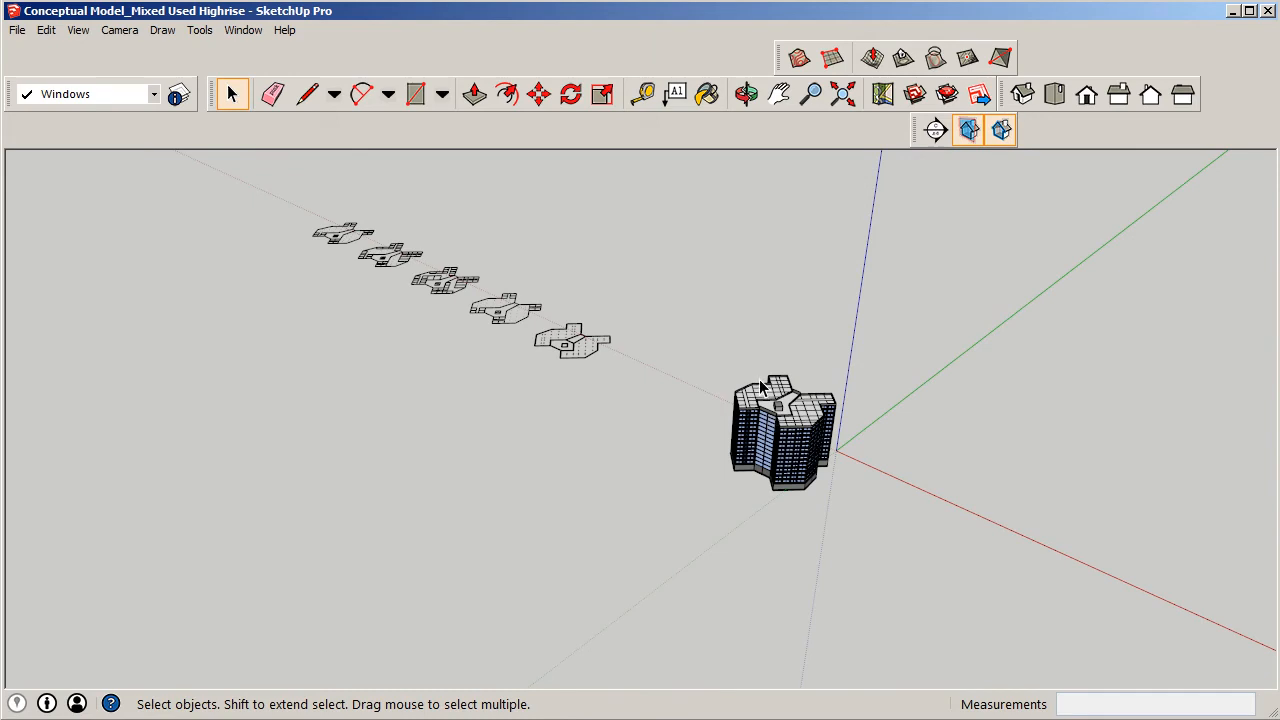
scroll(761, 383, "up", 1)
middle_click_drag(760, 387, 617, 434)
scroll(772, 398, "up", 2)
scroll(617, 434, "up", 1)
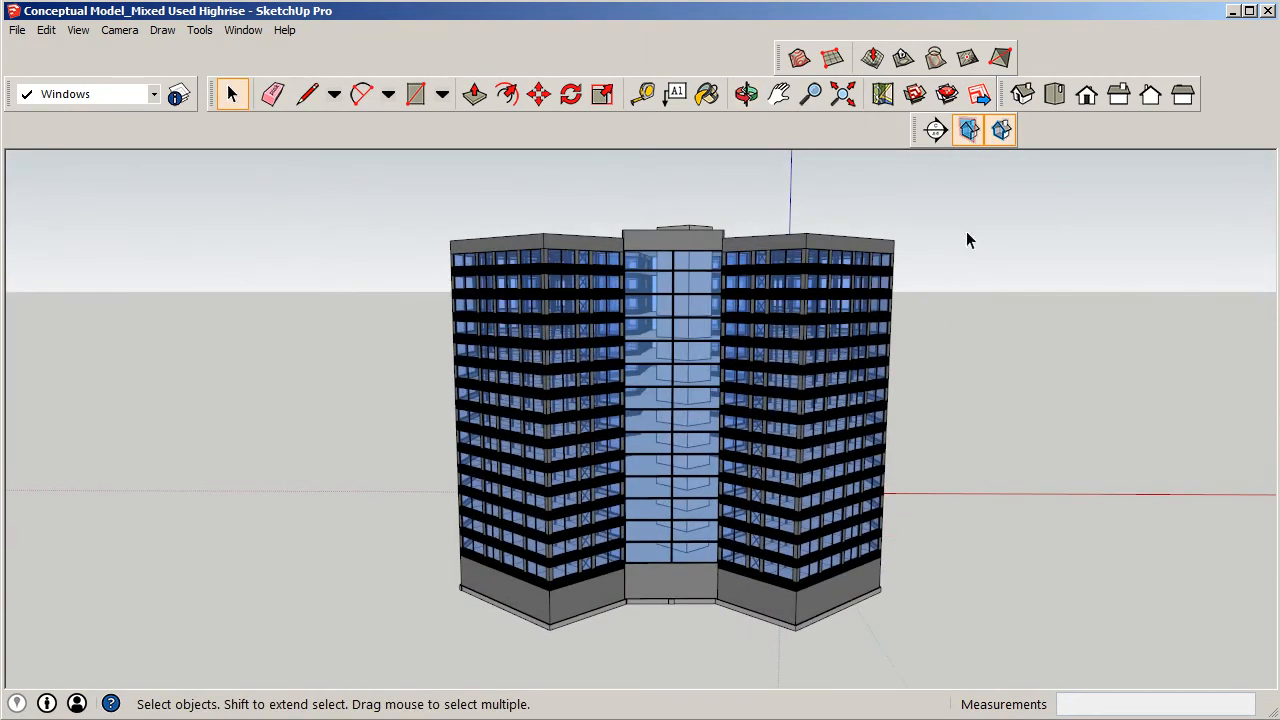
- Show the highrise in the standard front view and set the camera to parallel projection
left_click(1086, 94)
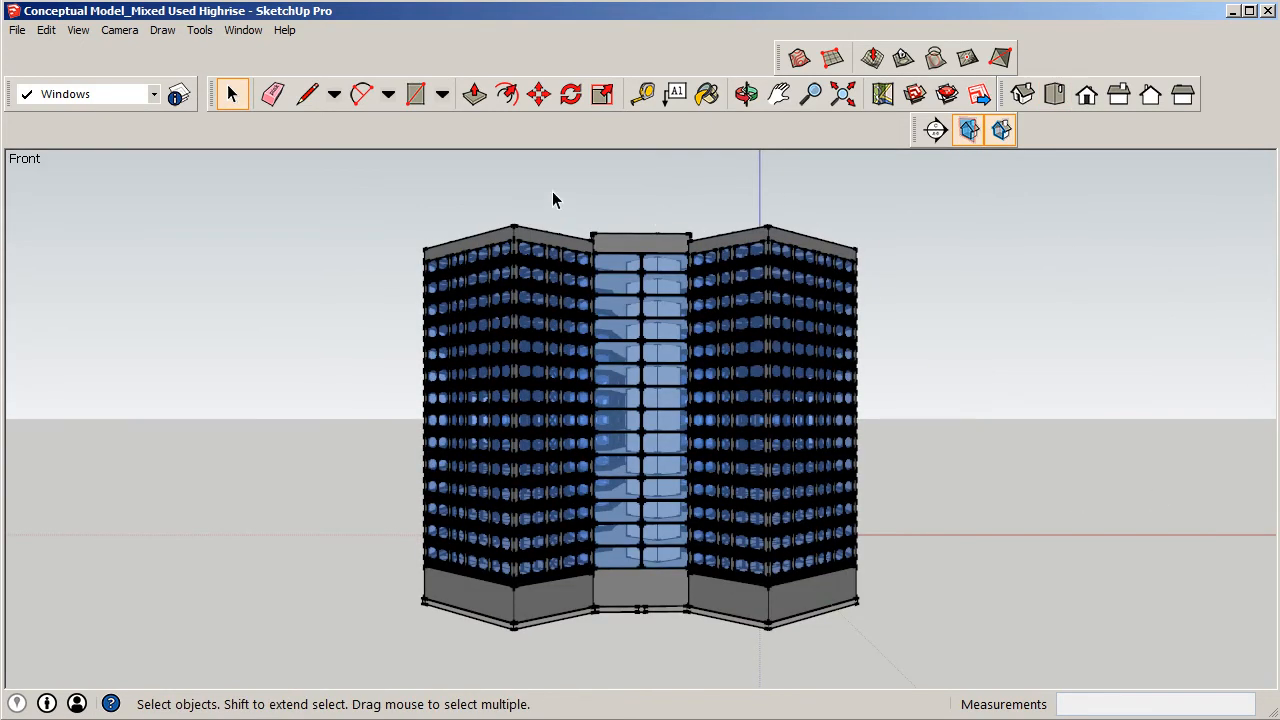
left_click(80, 32)
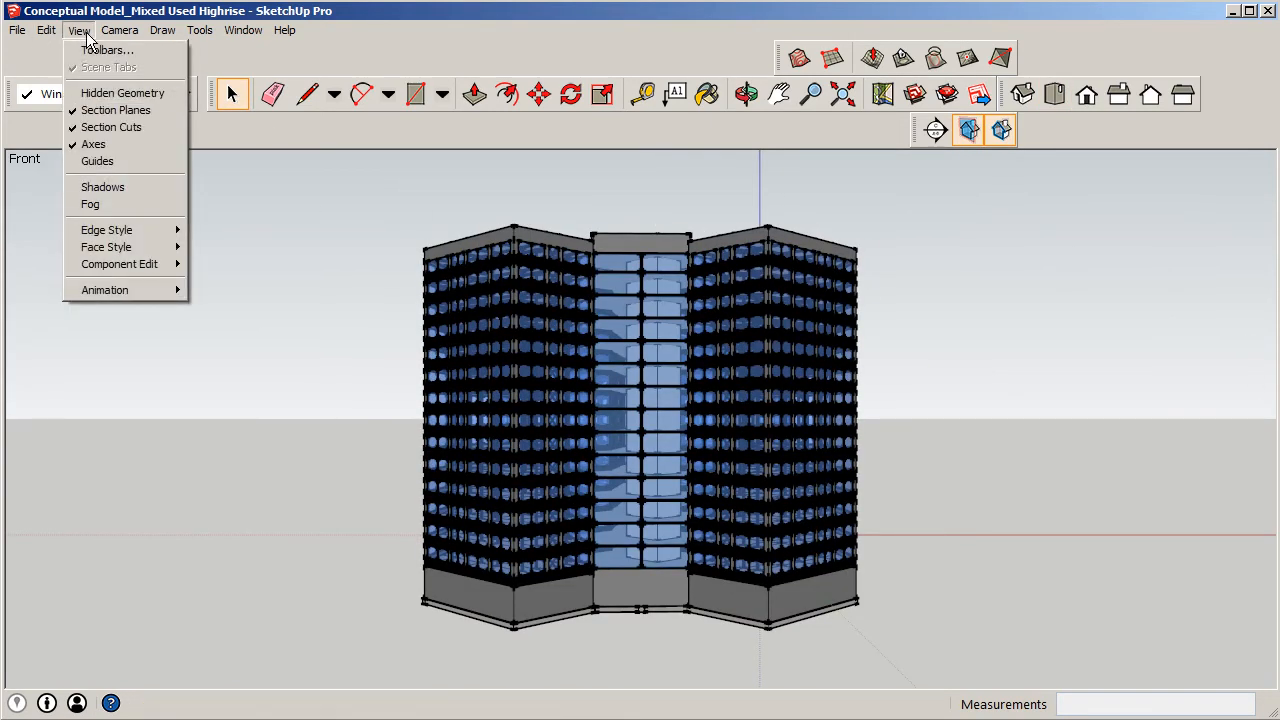
mouse_move(58, 40)
mouse_move(119, 40)
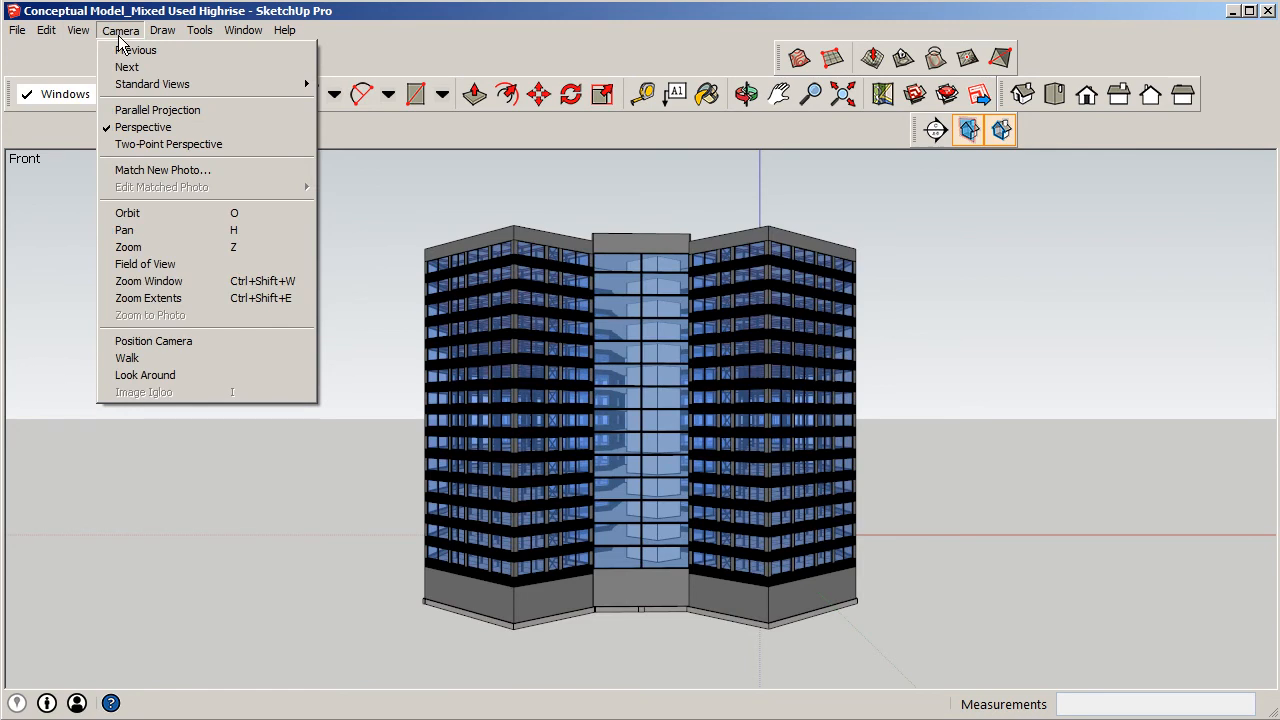
left_click(106, 130)
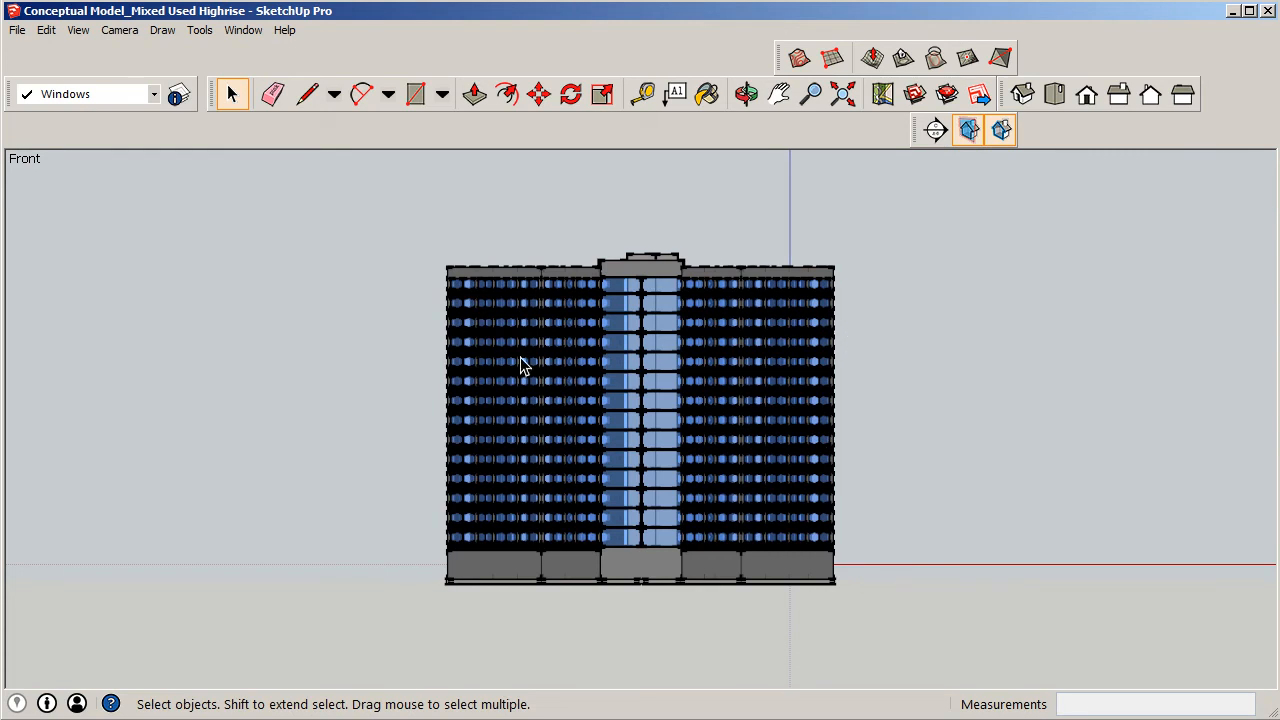
- Set the camera back to perspective projection for the front view
left_click(79, 31)
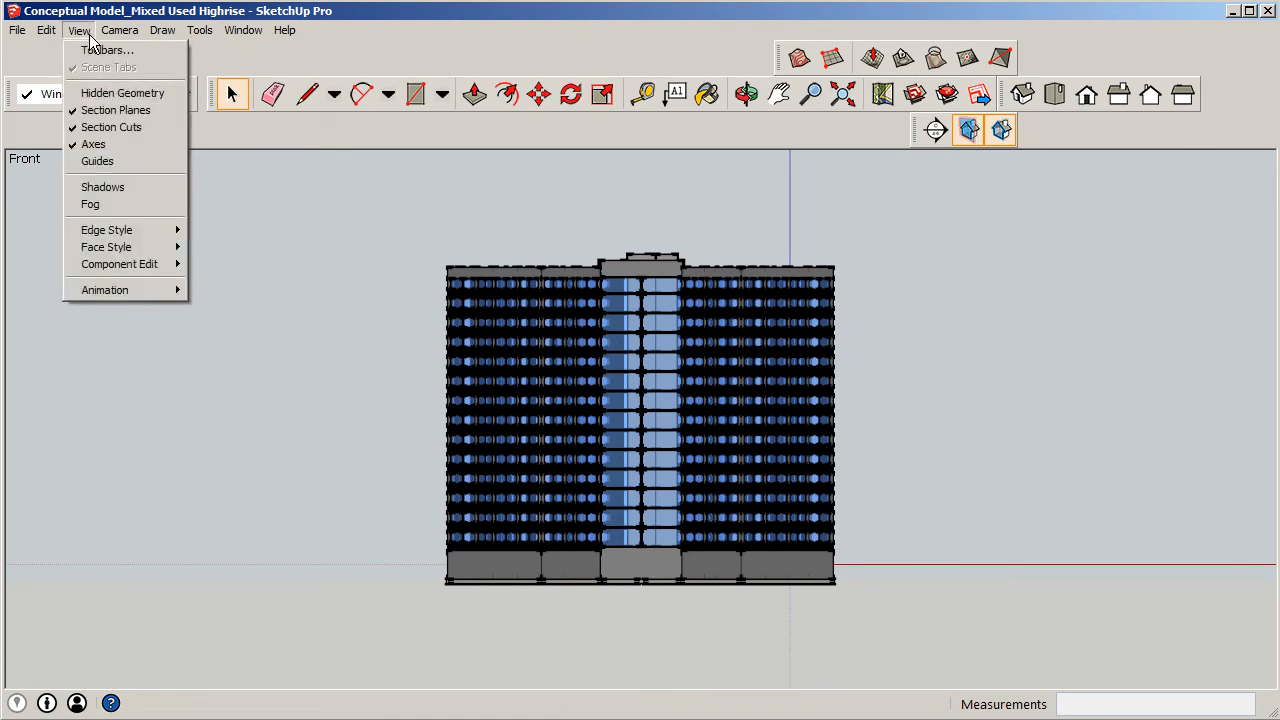
mouse_move(122, 38)
left_click(114, 128)
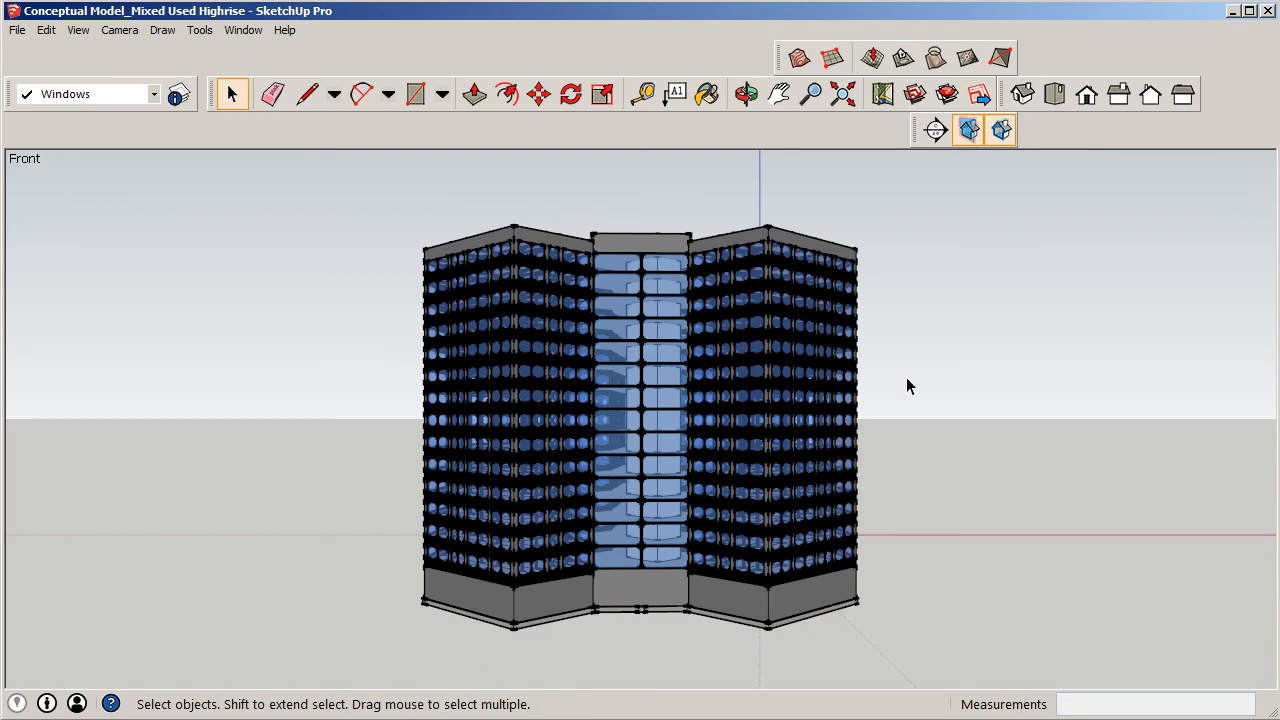
- Send the highrise model to LayOut, saving it over the existing Conceptual Model_Mixed Used Highrise file in project_files
left_click(18, 30)
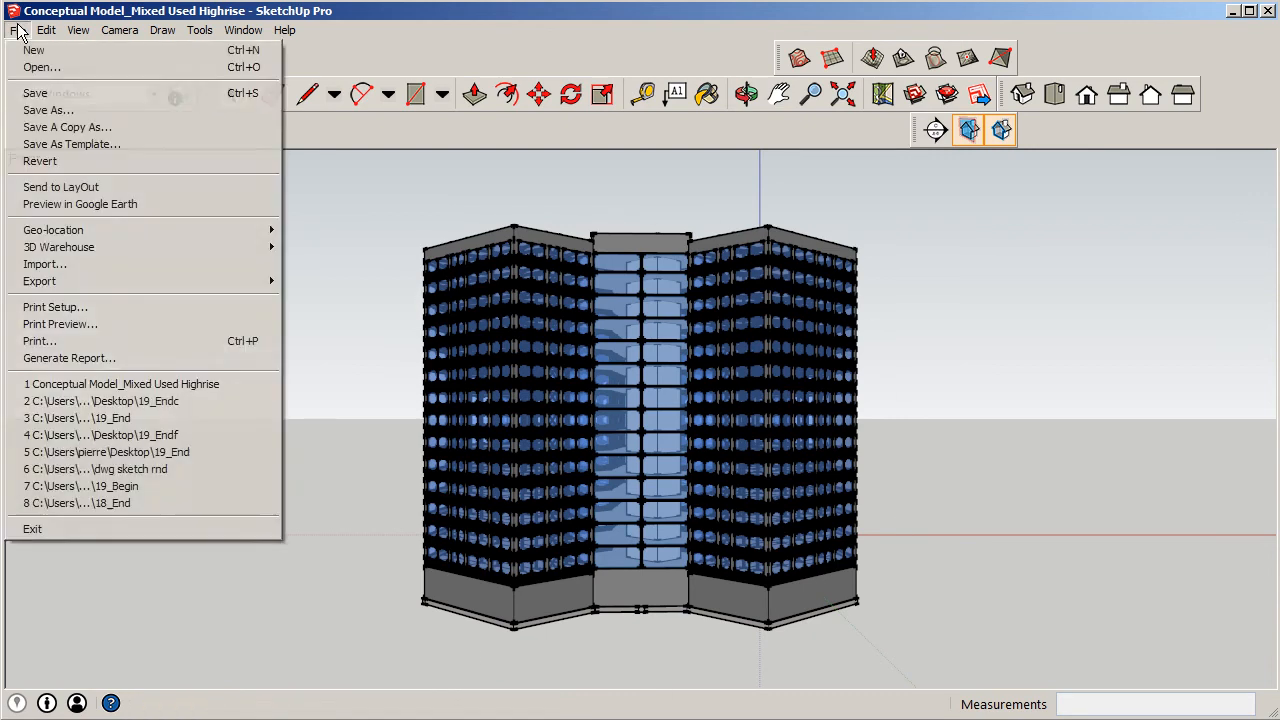
left_click(56, 189)
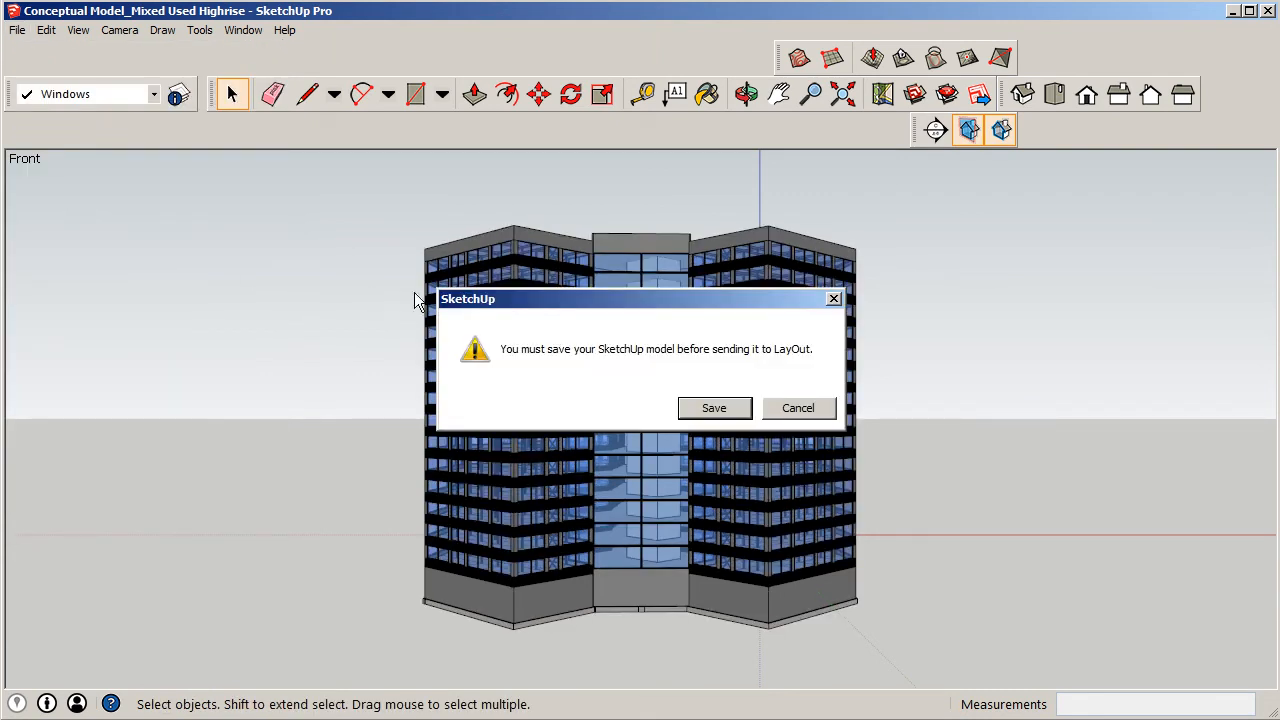
left_click(736, 408)
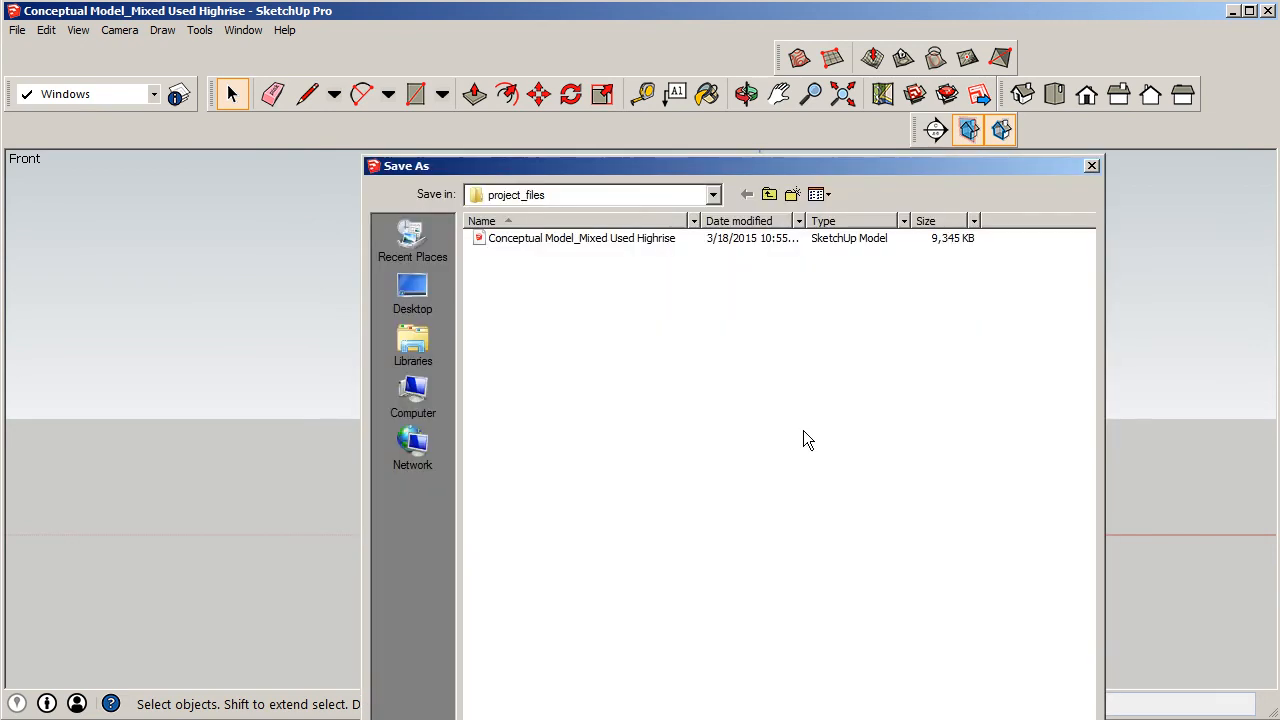
key("Return")
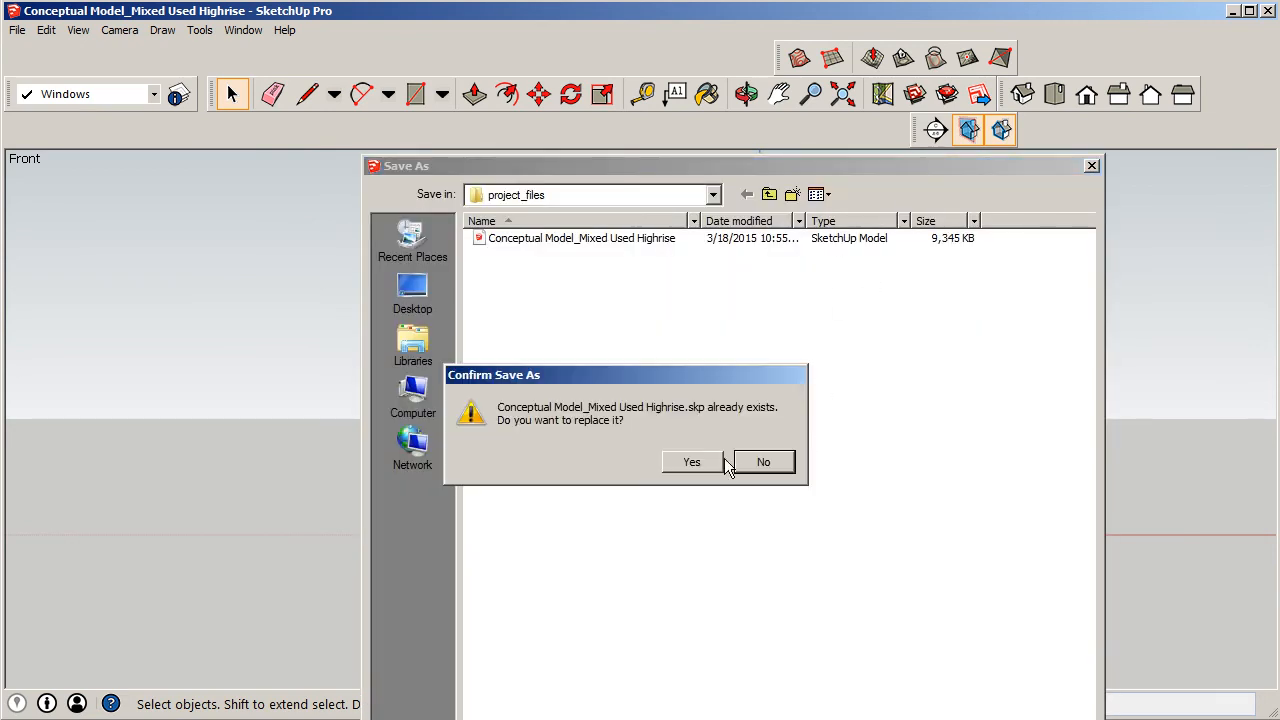
left_click(692, 462)
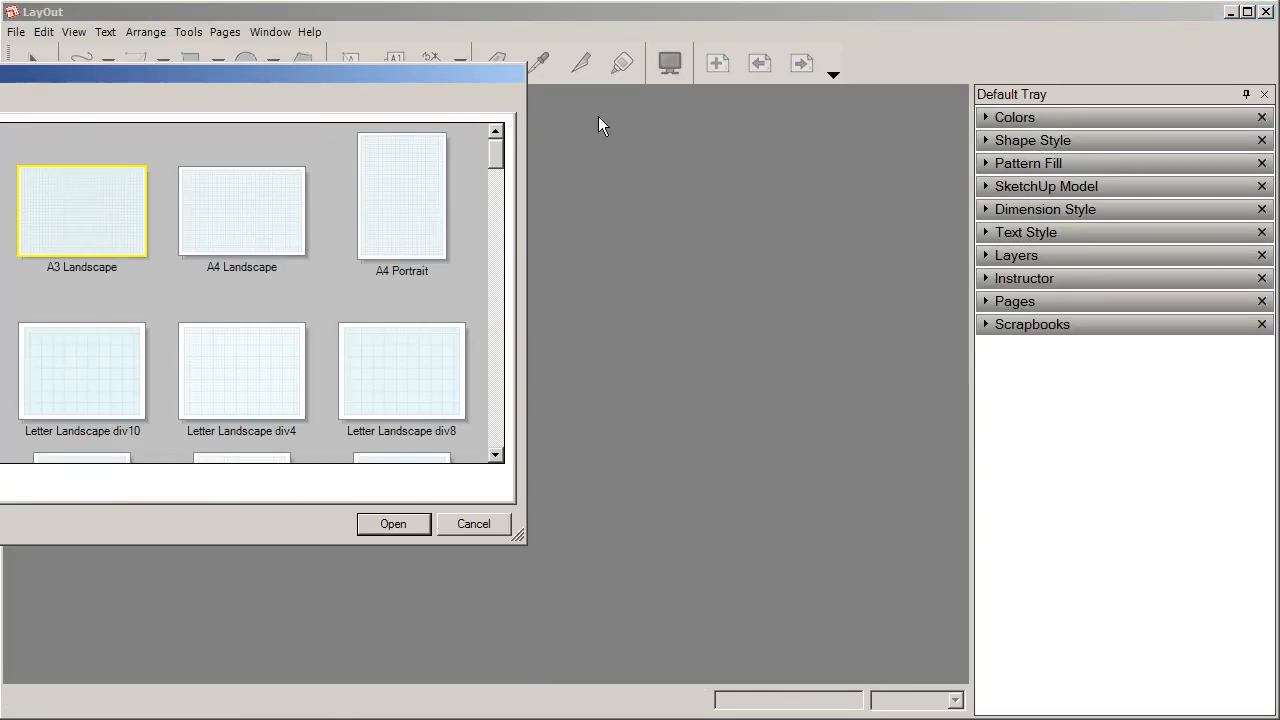
- Bring the template chooser fully into view and examine the Graph Paper, Plain Paper and Storyboard templates
left_click_drag(424, 71, 668, 60)
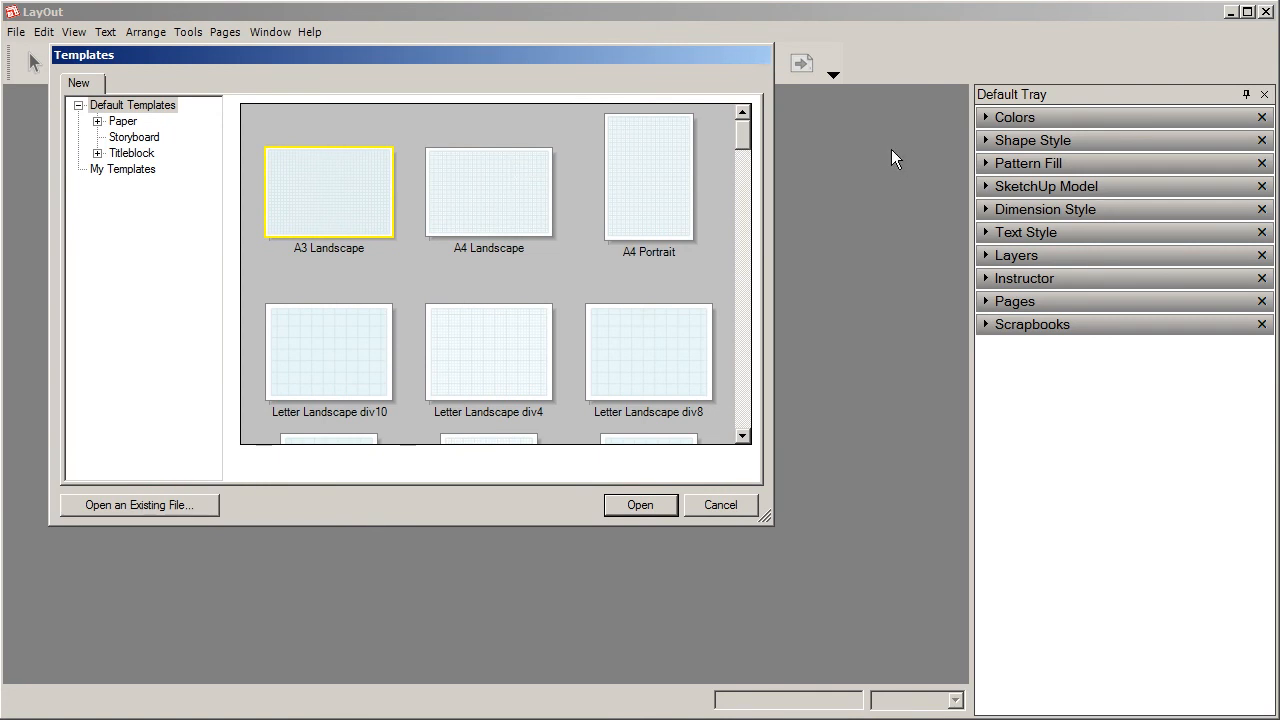
mouse_move(744, 134)
left_mouse_down()
mouse_move(740, 282)
mouse_move(744, 122)
left_mouse_up()
left_click(103, 122)
left_click(97, 121)
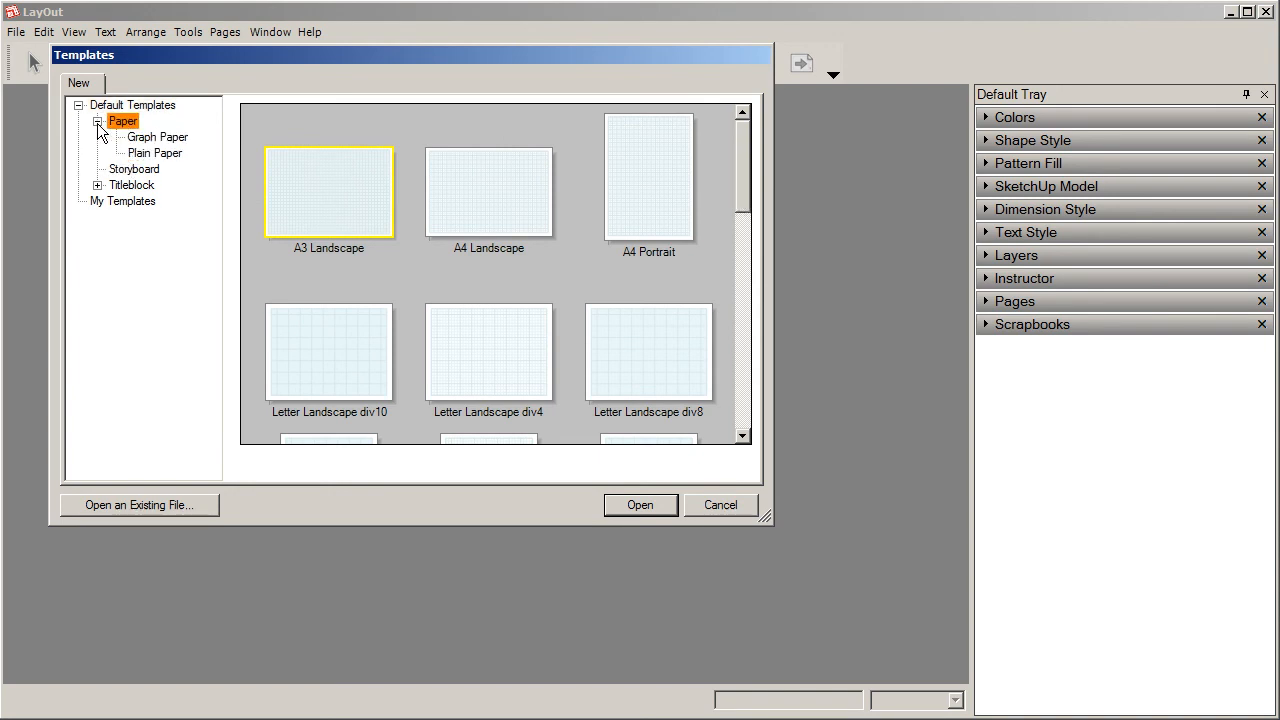
left_click(143, 138)
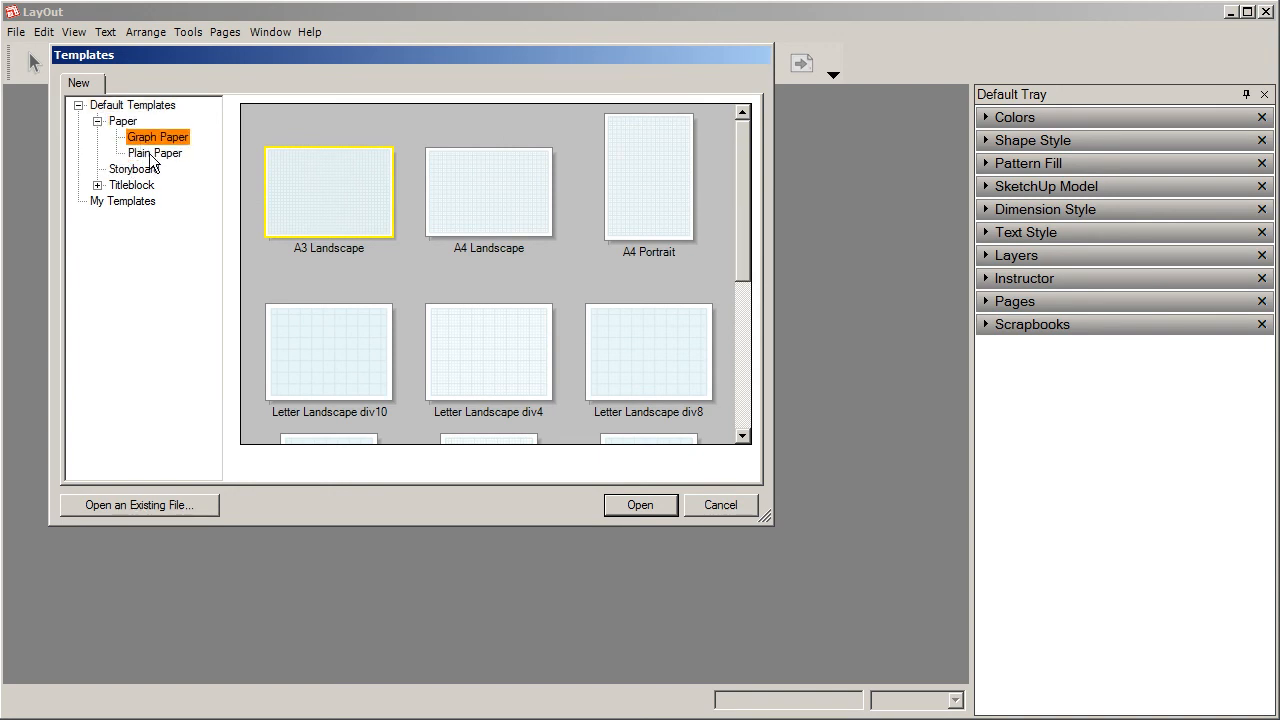
left_click(152, 154)
left_click(97, 121)
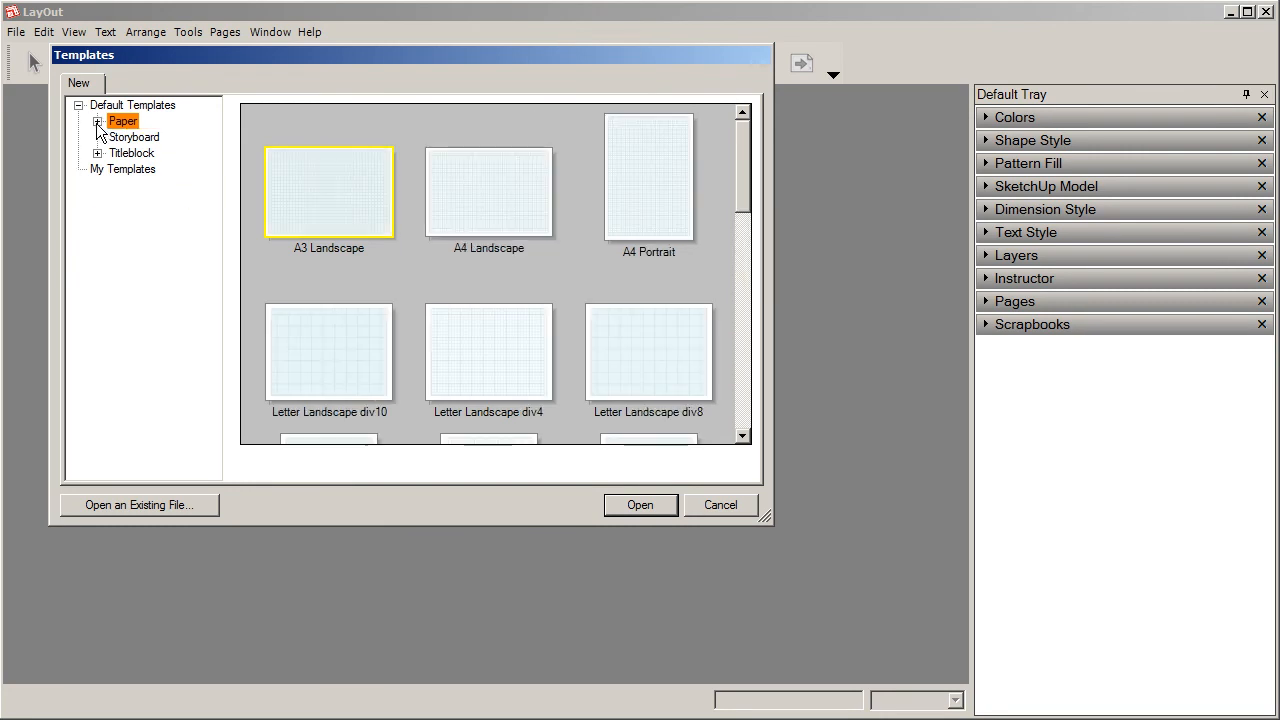
left_click(130, 137)
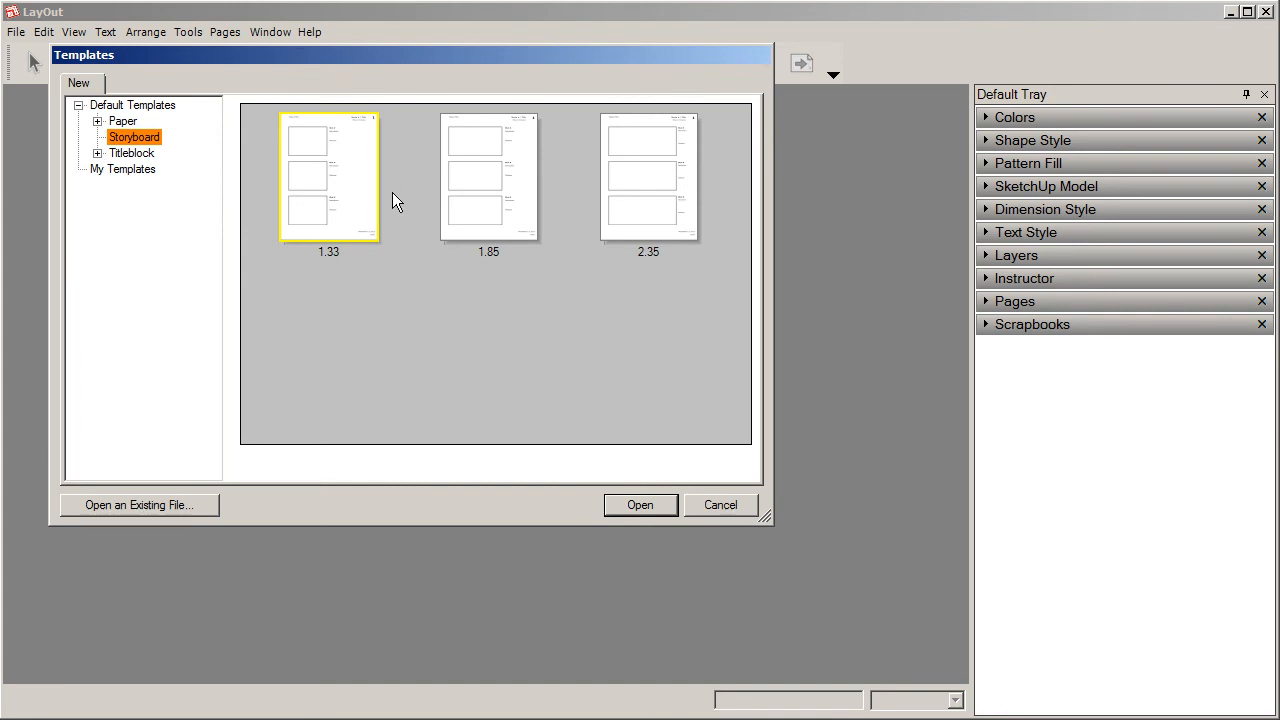
- Compare the titleblock template styles: Contemporary, Modern, Rounded, Simple, Simple Serif and Traditional
left_click(97, 154)
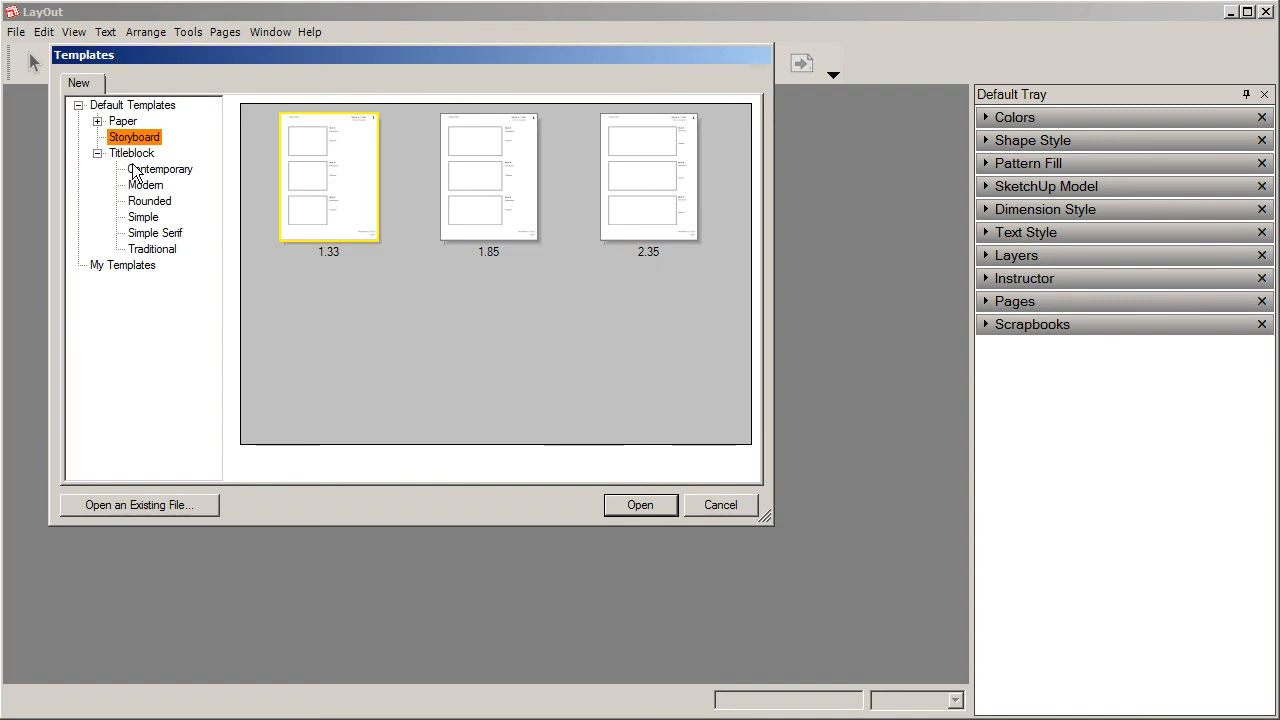
left_click(140, 170)
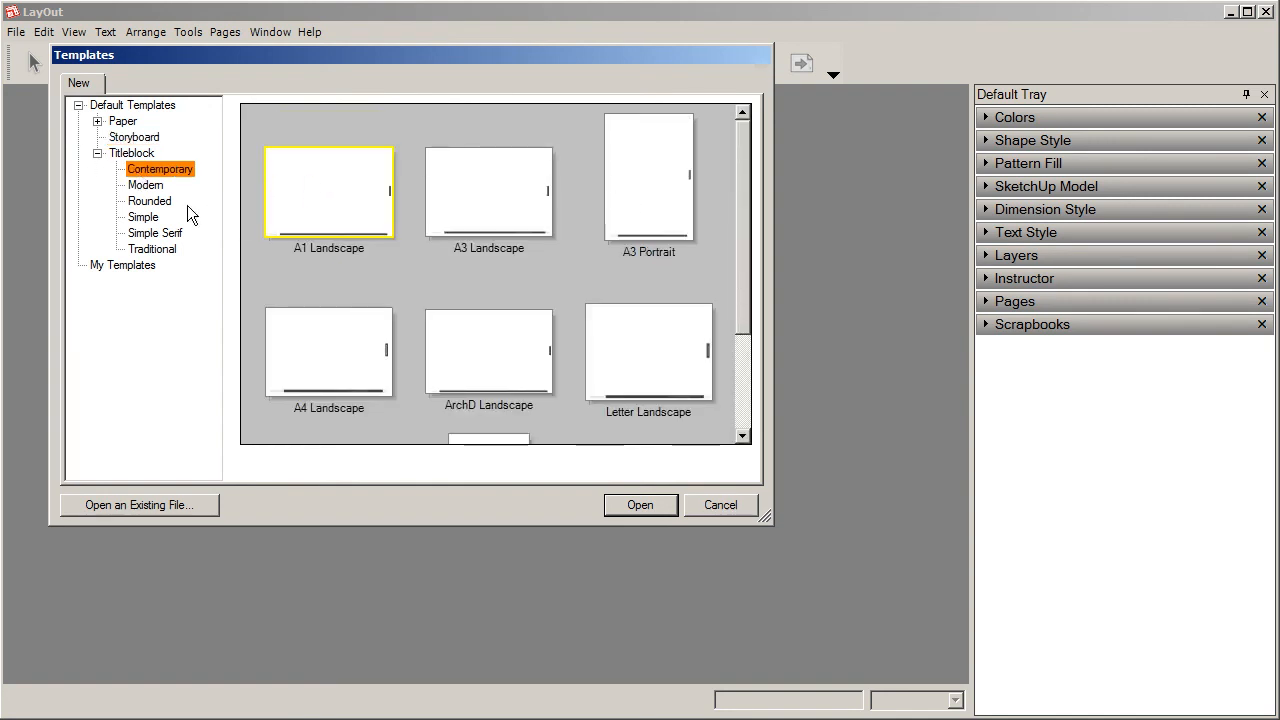
left_click(143, 186)
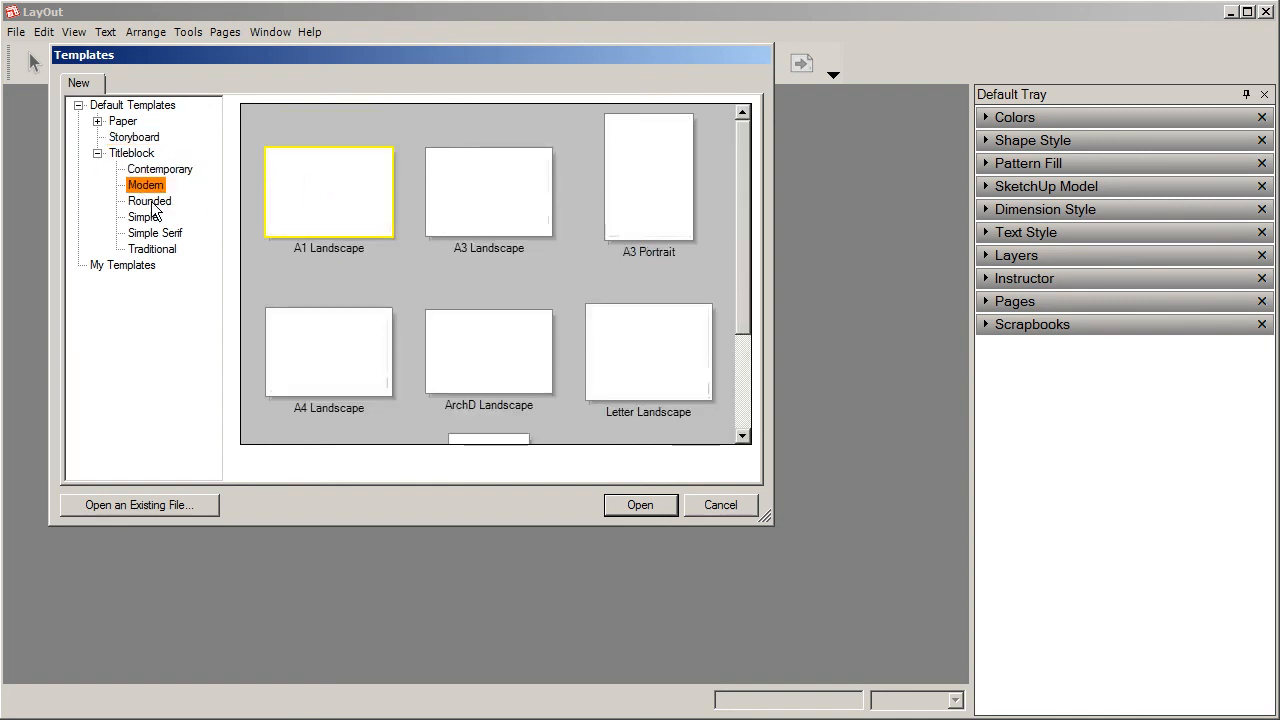
left_click(152, 203)
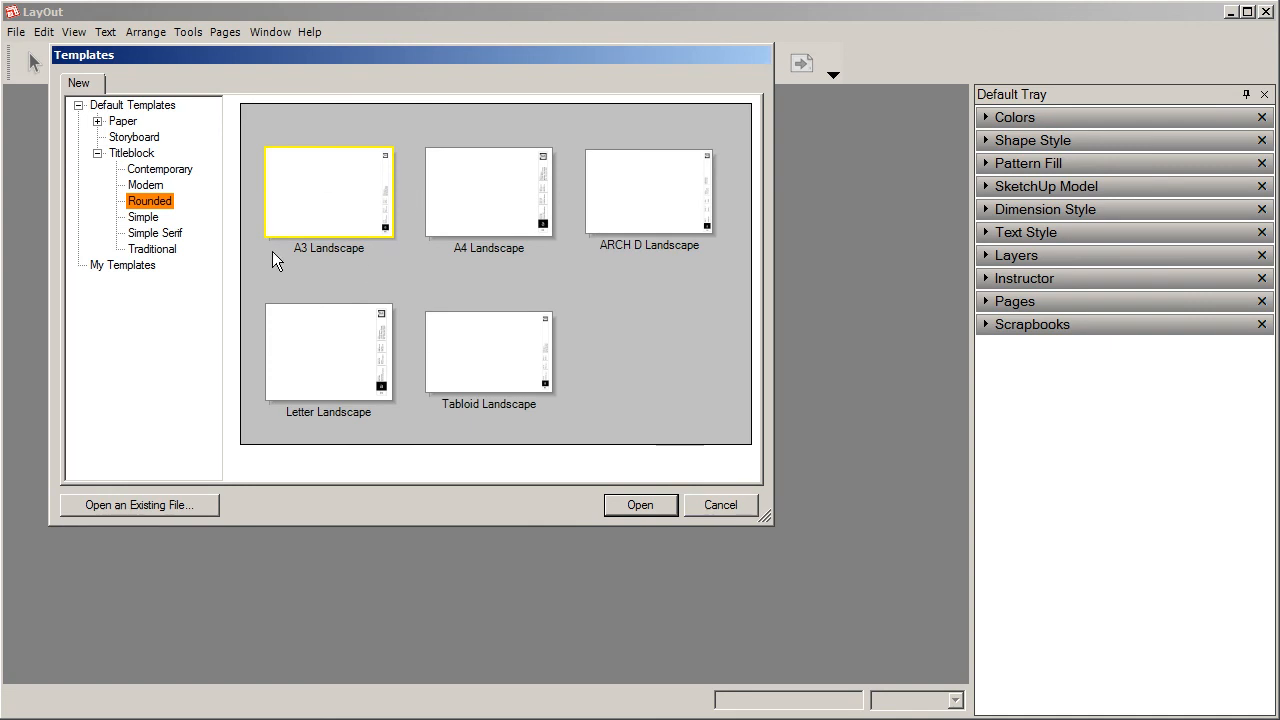
left_click(143, 220)
left_click(150, 203)
left_click(151, 234)
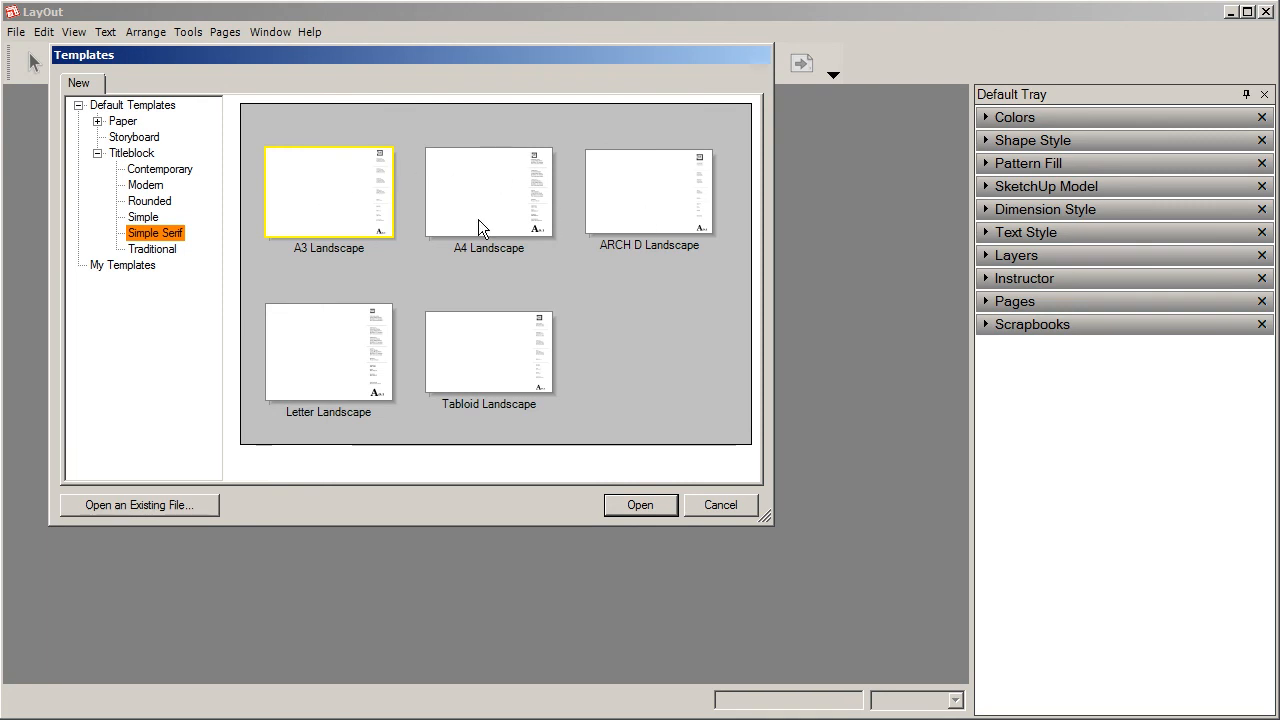
left_click(152, 250)
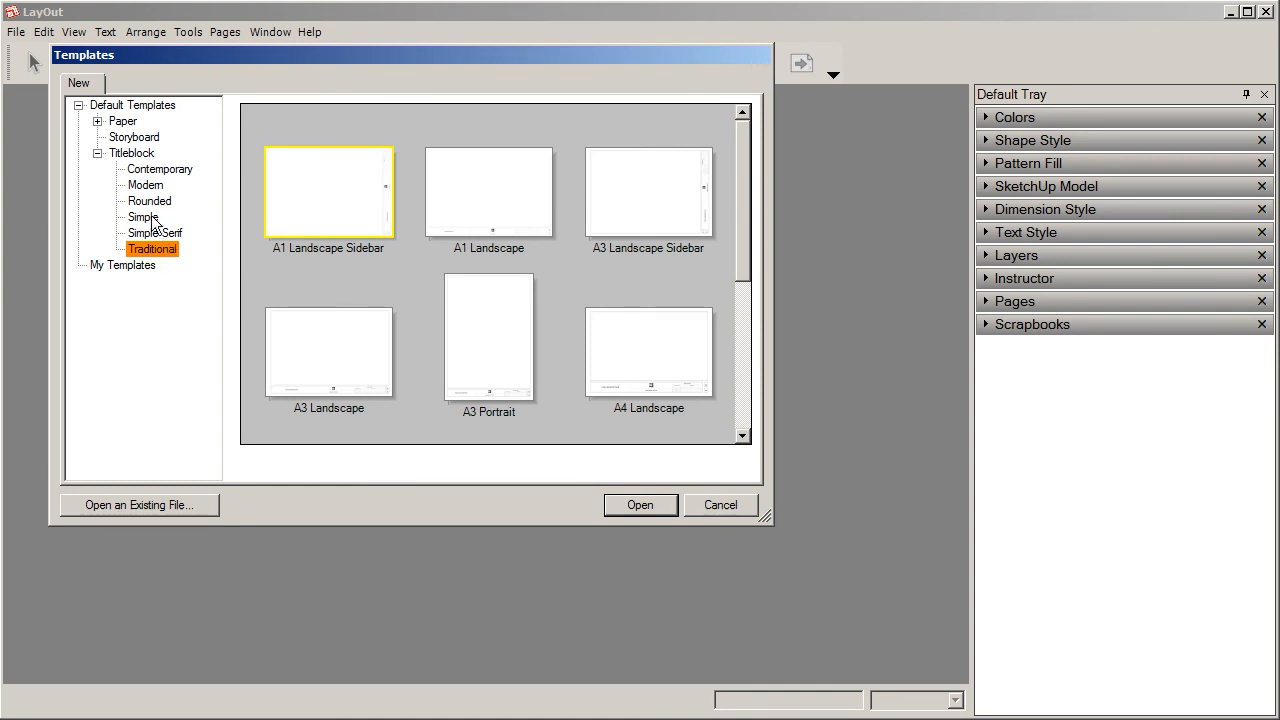
left_click(152, 203)
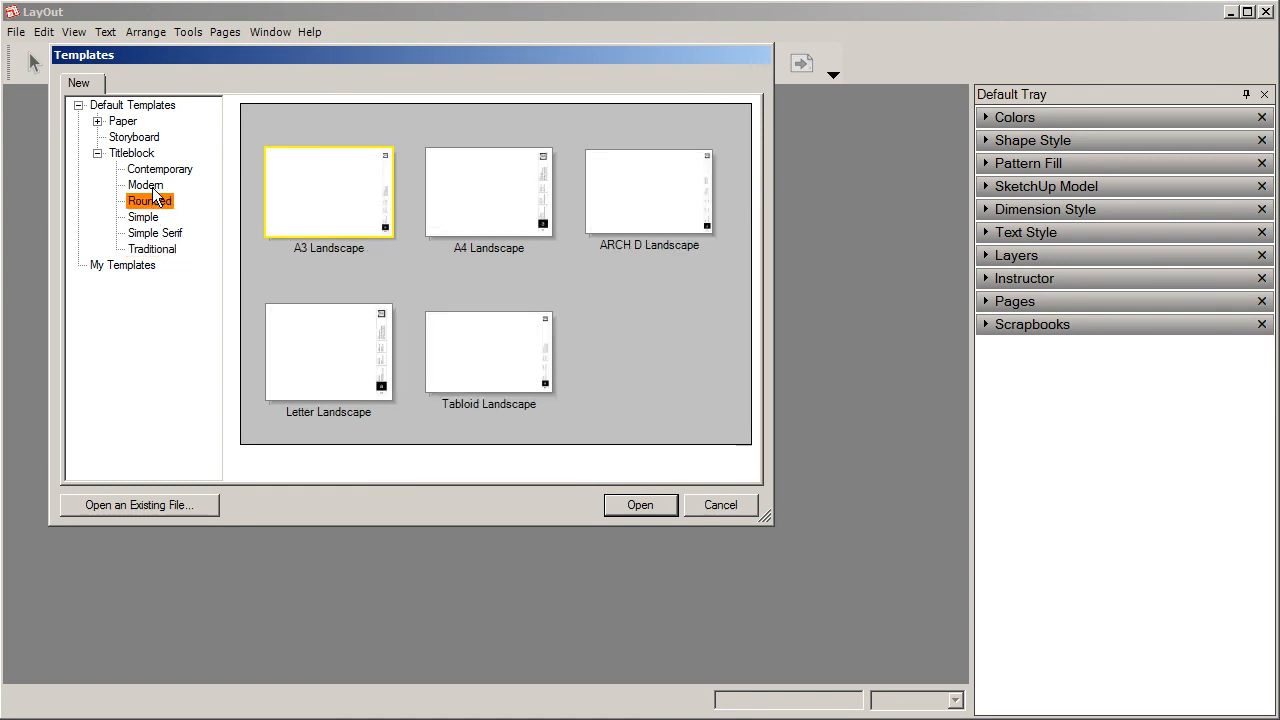
- Create the LayOut document from the Traditional titleblock template ArchD Landscape Sidebar
left_click(150, 251)
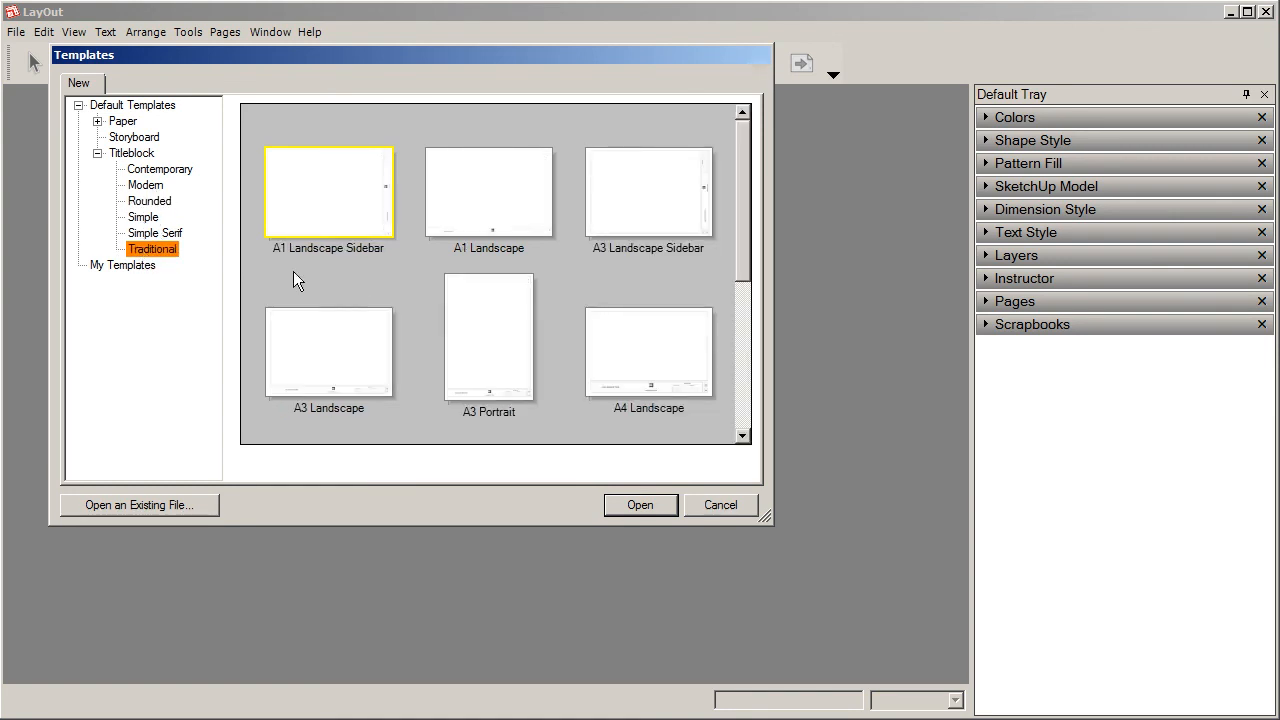
left_click_drag(741, 219, 738, 366)
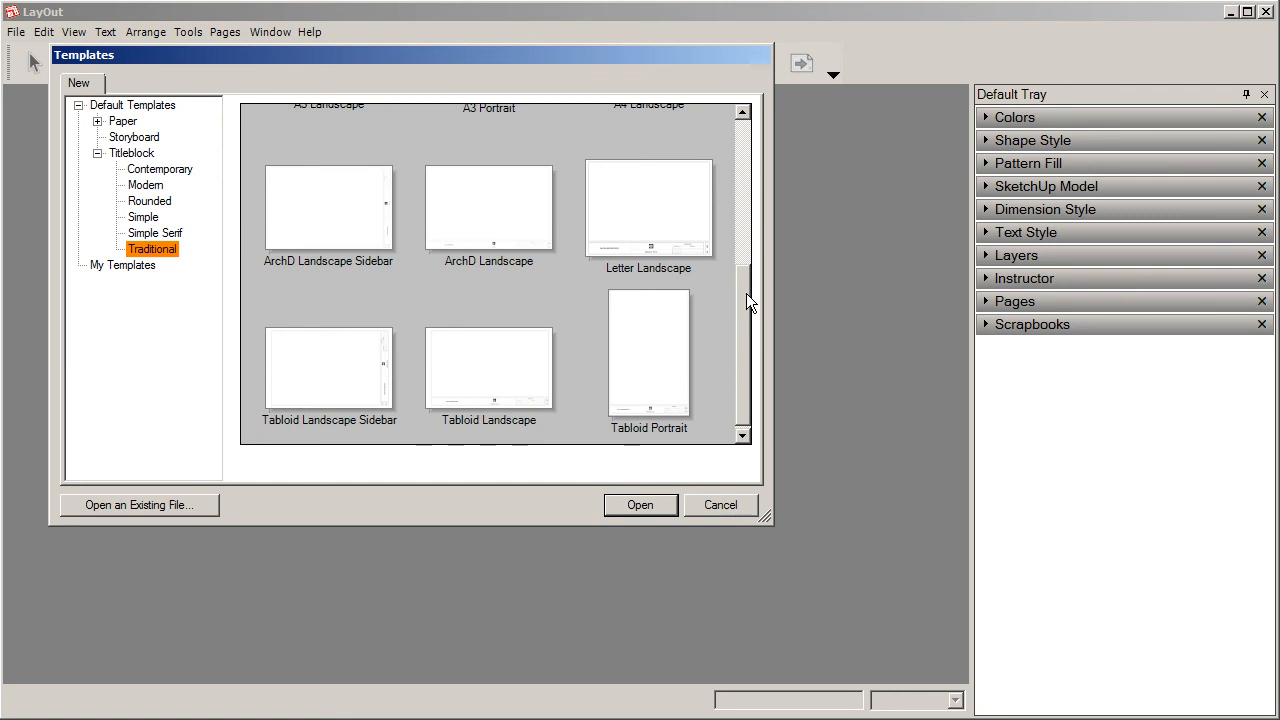
left_click_drag(746, 289, 744, 302)
left_click(329, 188)
left_click(624, 504)
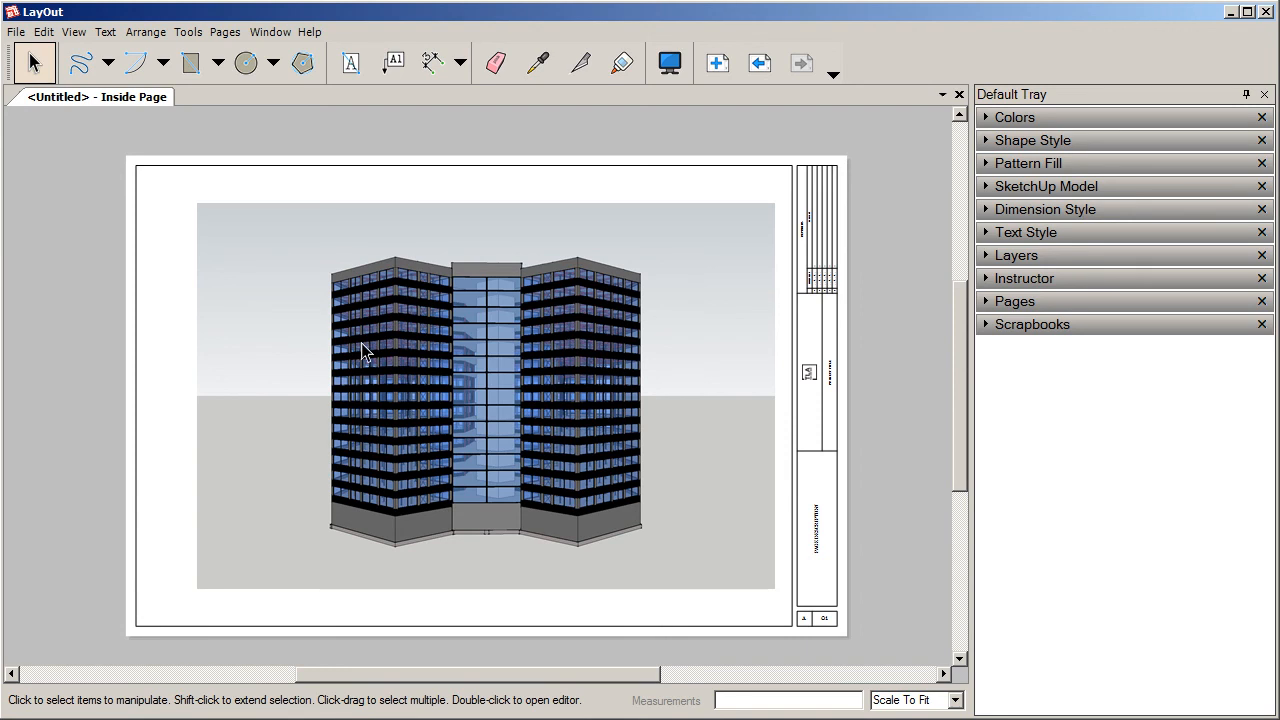
- Select the highrise viewport on the page to check its extents, and deselect it
left_click(524, 231)
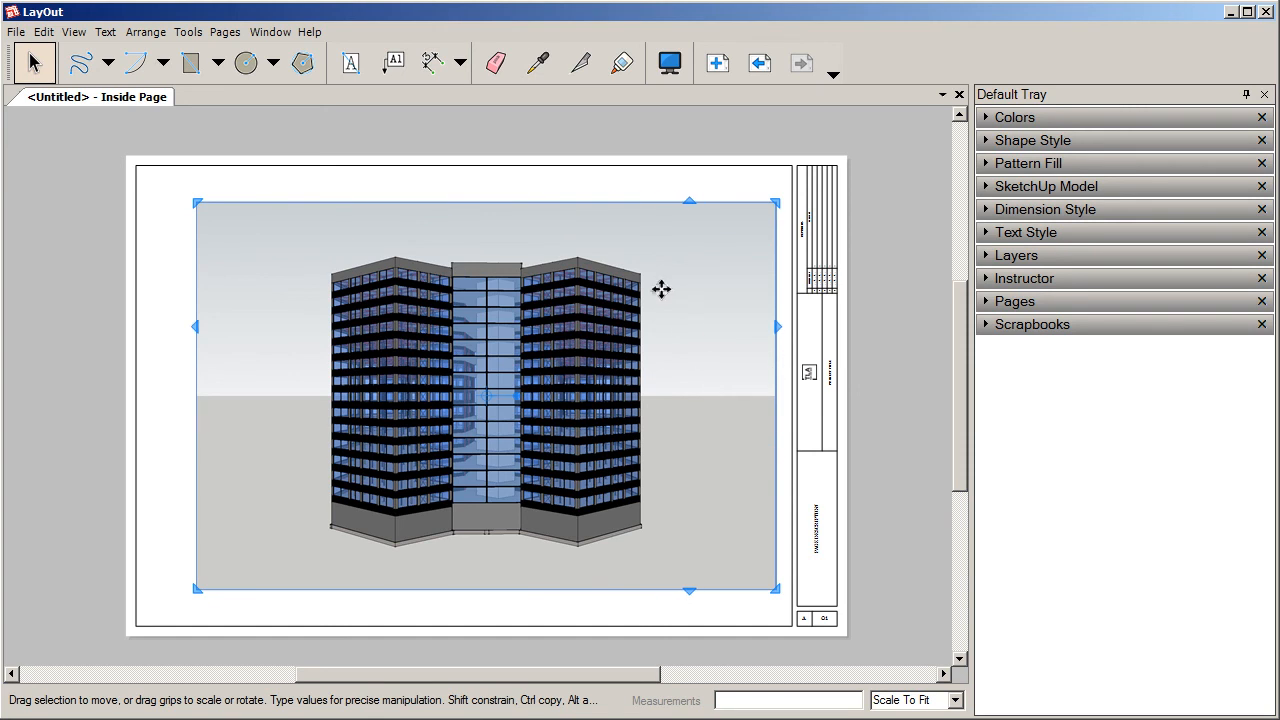
left_click(228, 190)
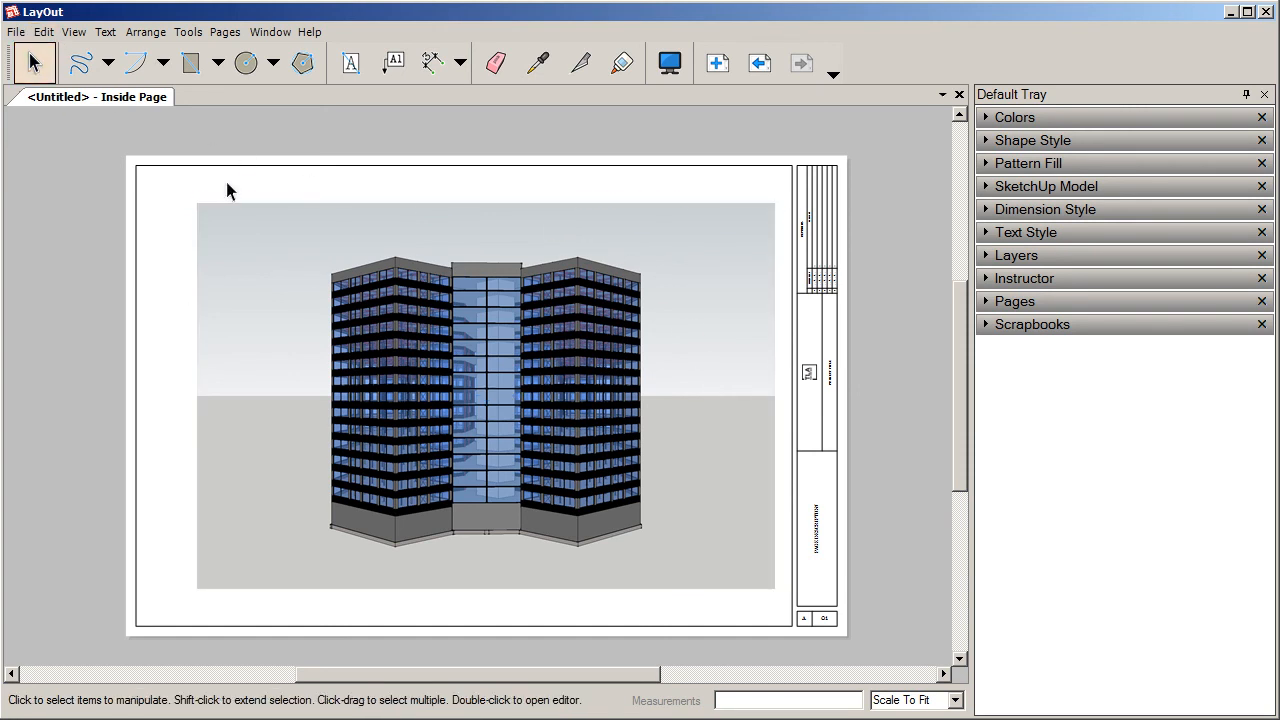